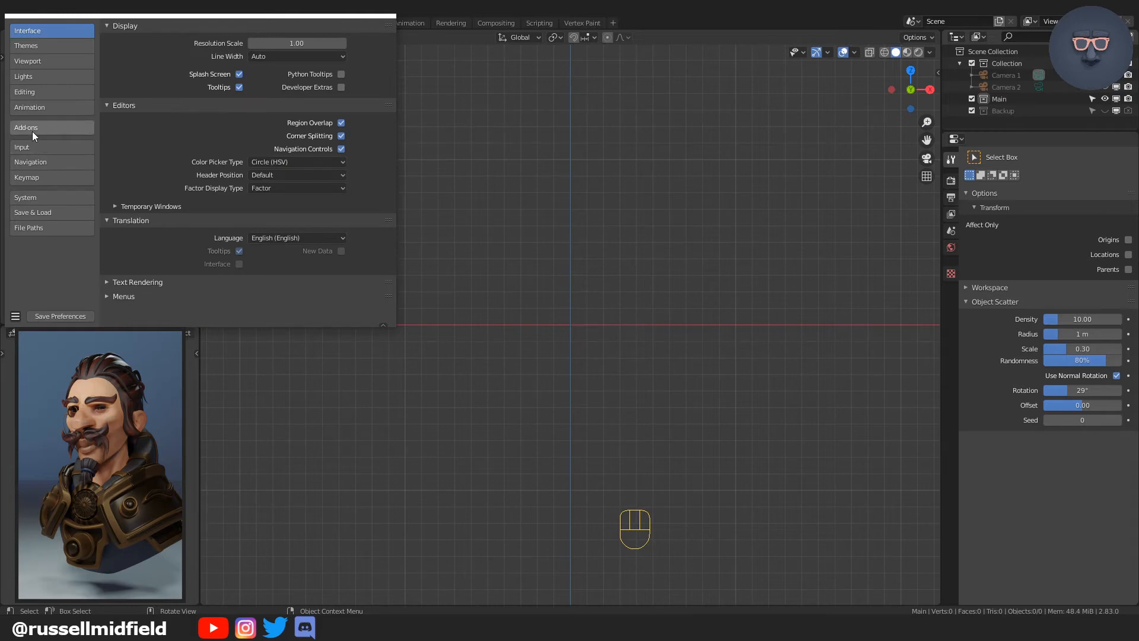
Search the add-ons preferences for "extra" to check whether the Extra Objects add-ons are enabled
{"action": "left_click", "coordinate": [32, 131]}
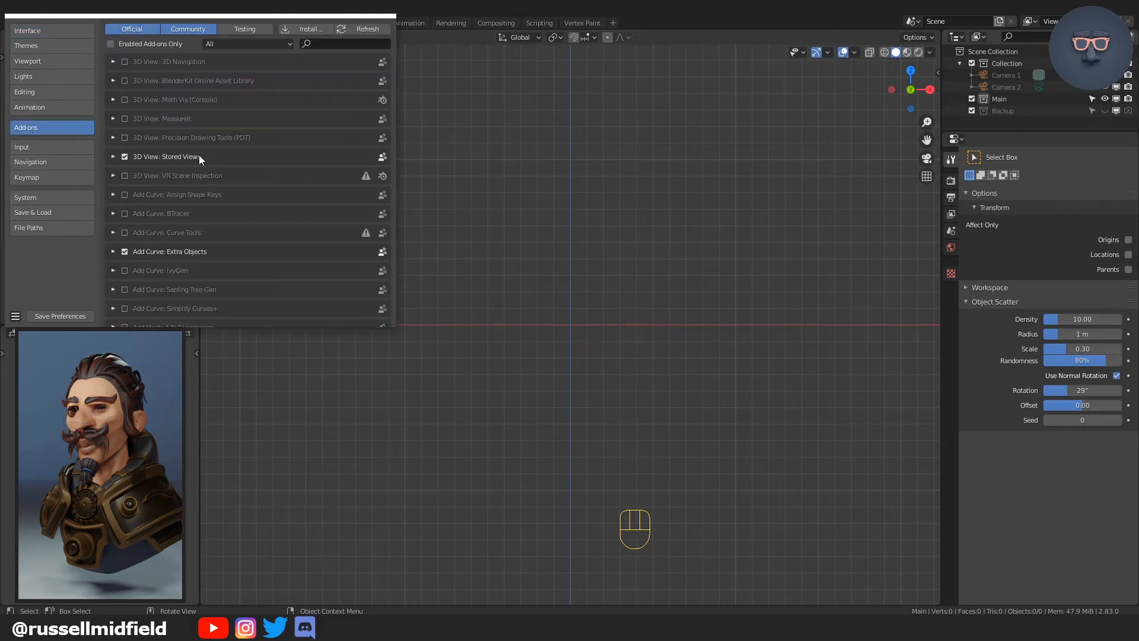
{"action": "left_click", "coordinate": [320, 44]}
{"action": "type", "text": "extra"}
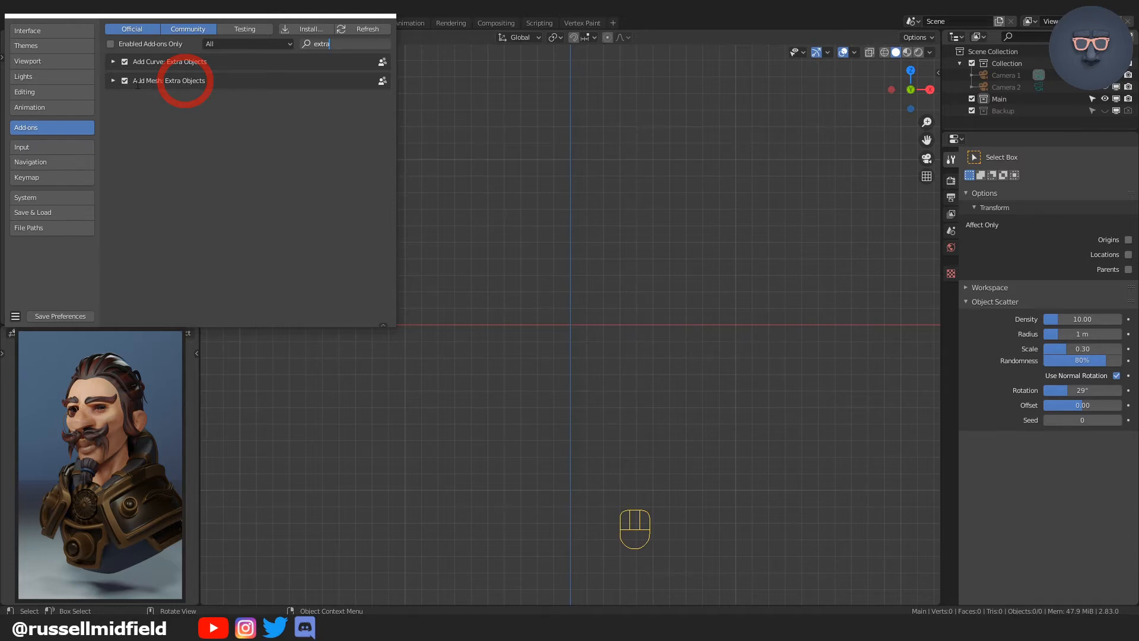
Check the Align to option for new objects in the Editing preferences, keeping it on View, and close the preferences
{"action": "left_click", "coordinate": [40, 92]}
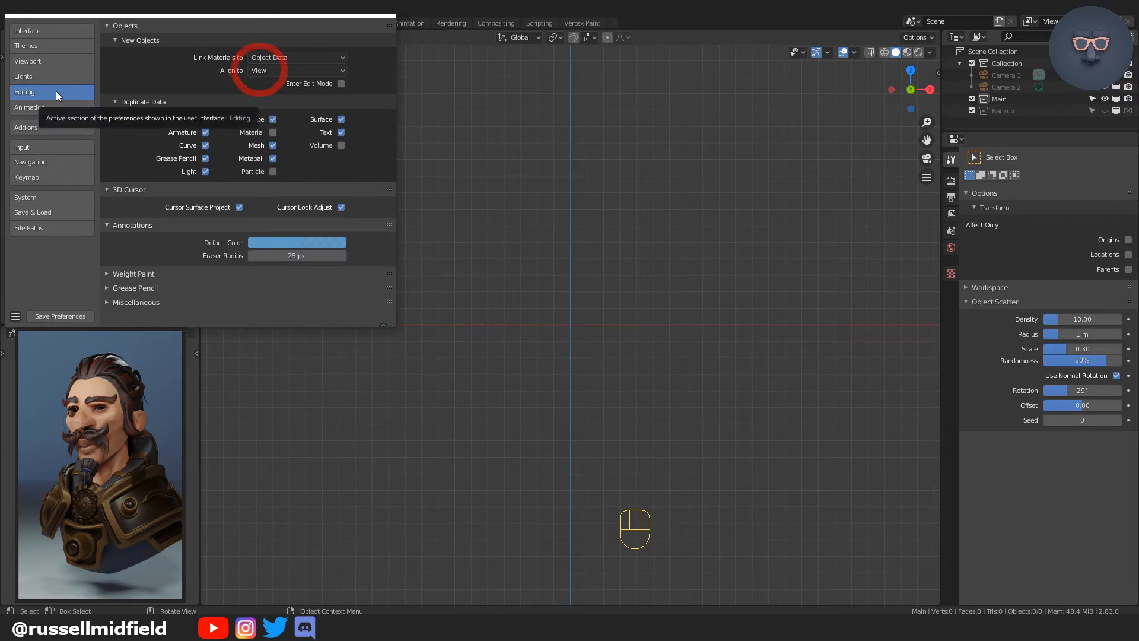
{"action": "left_click", "coordinate": [287, 72]}
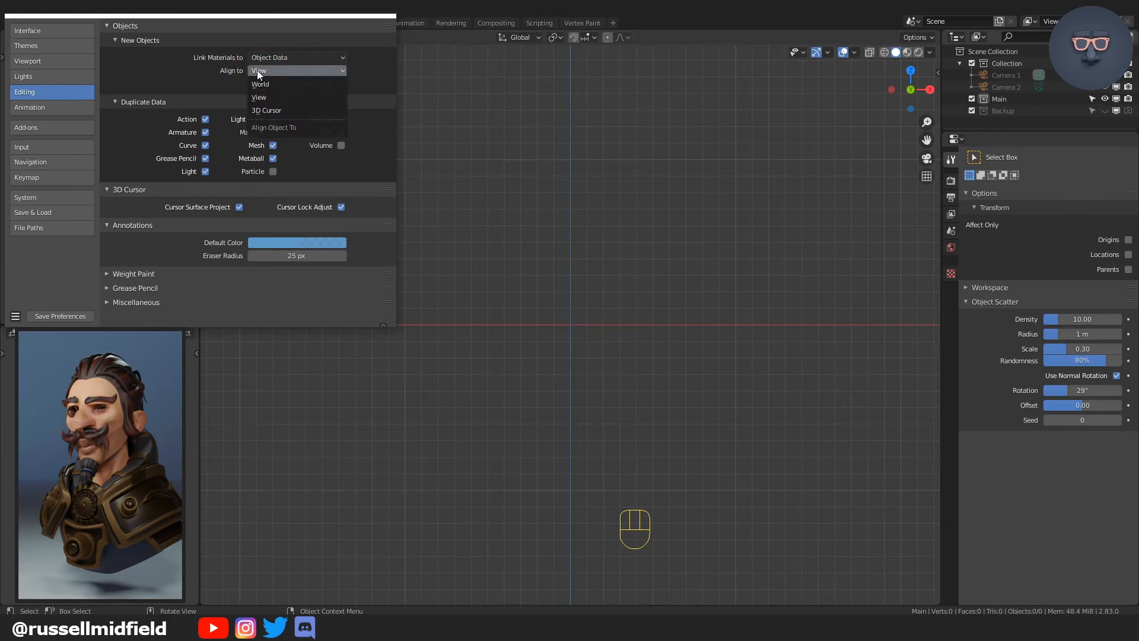
{"action": "left_click", "coordinate": [270, 70]}
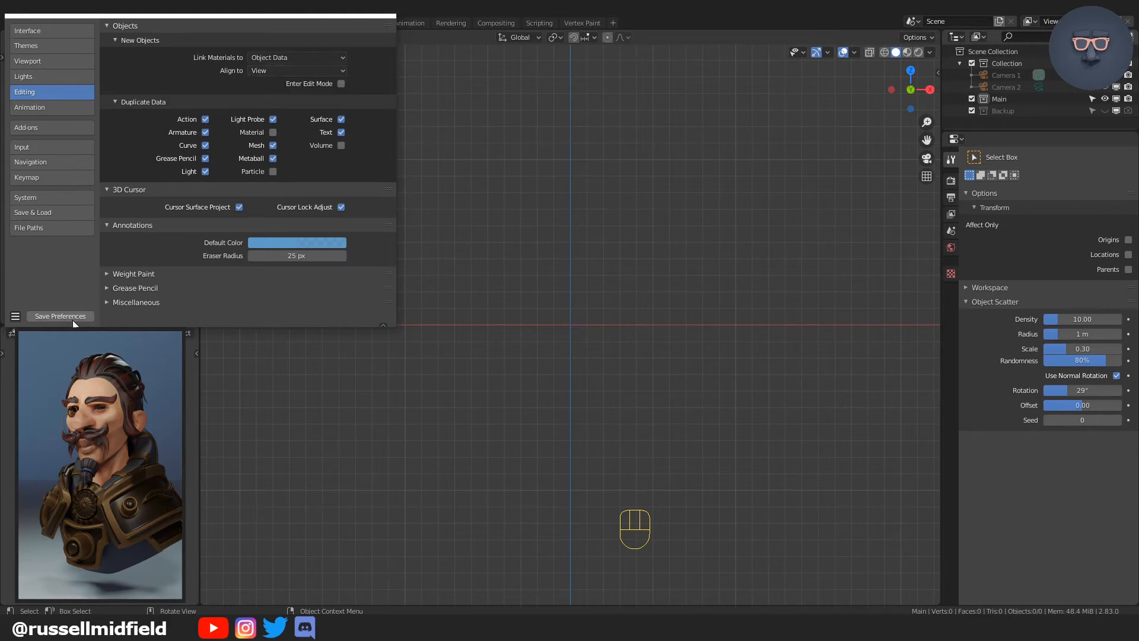
{"action": "left_click", "coordinate": [387, 13]}
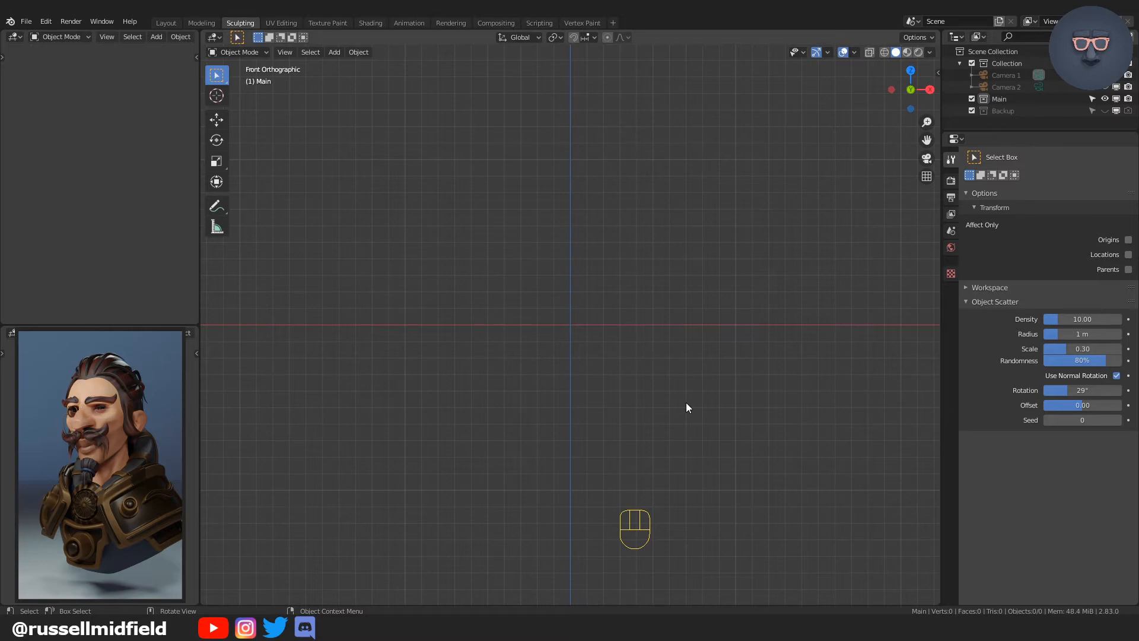
Add a Round Cube mesh at the scene origin
{"action": "key", "text": "shift+a"}
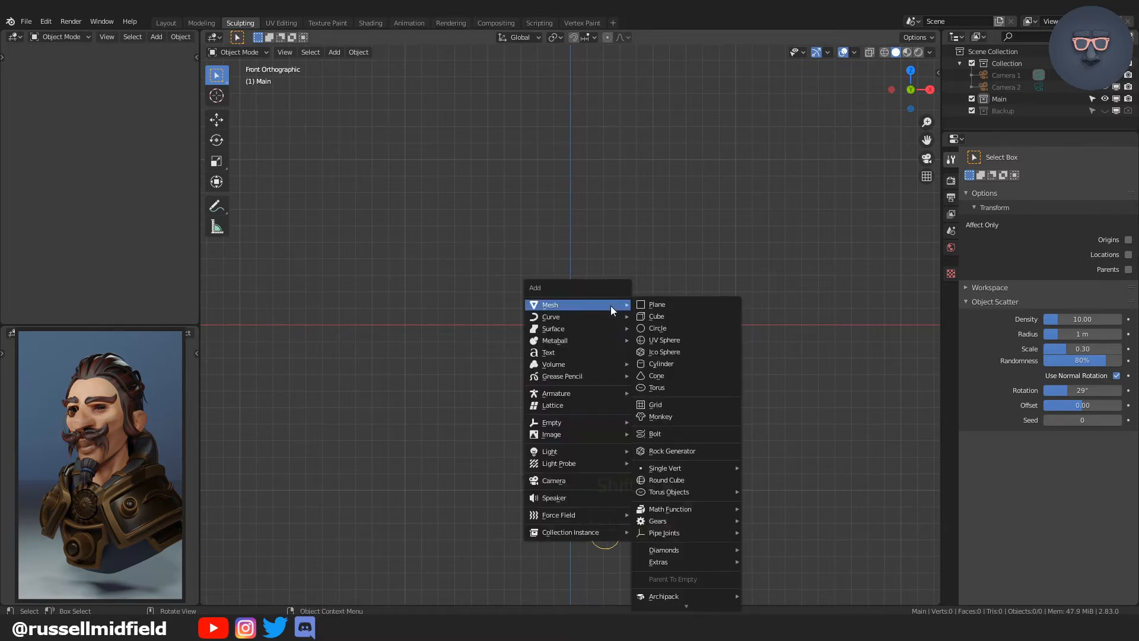
{"action": "mouse_move", "coordinate": [594, 429]}
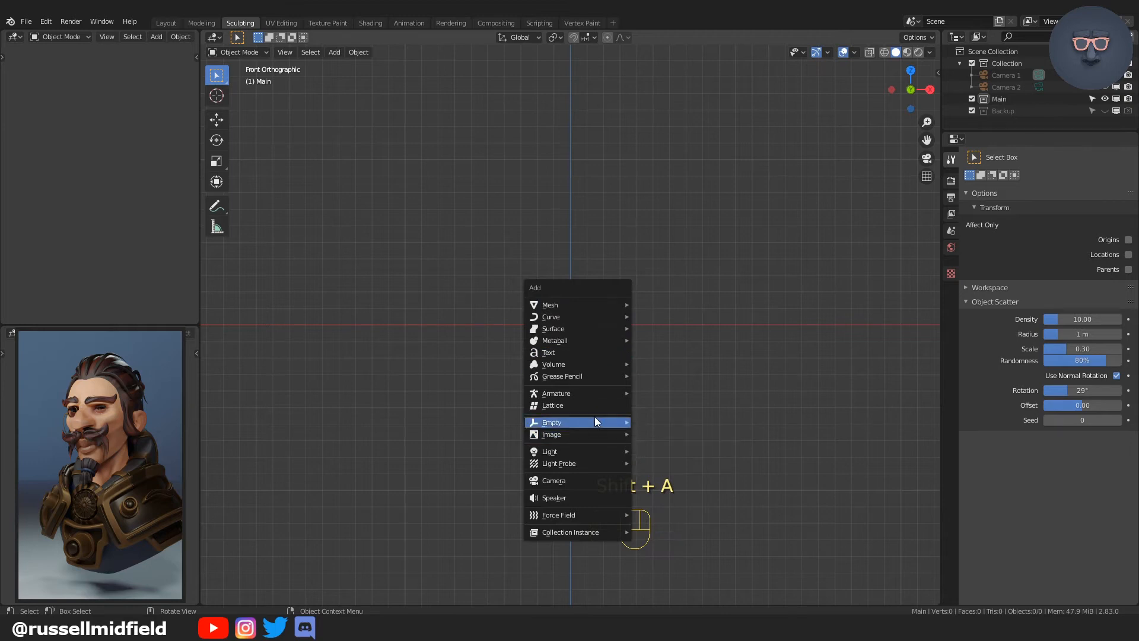
{"action": "mouse_move", "coordinate": [617, 304]}
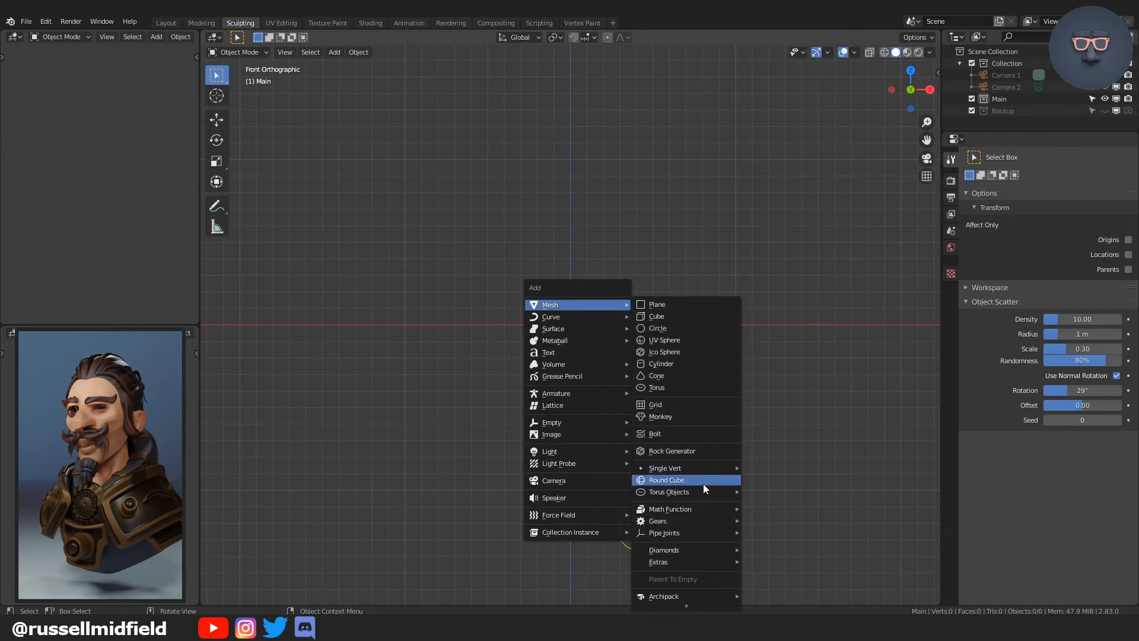
{"action": "left_click", "coordinate": [688, 480]}
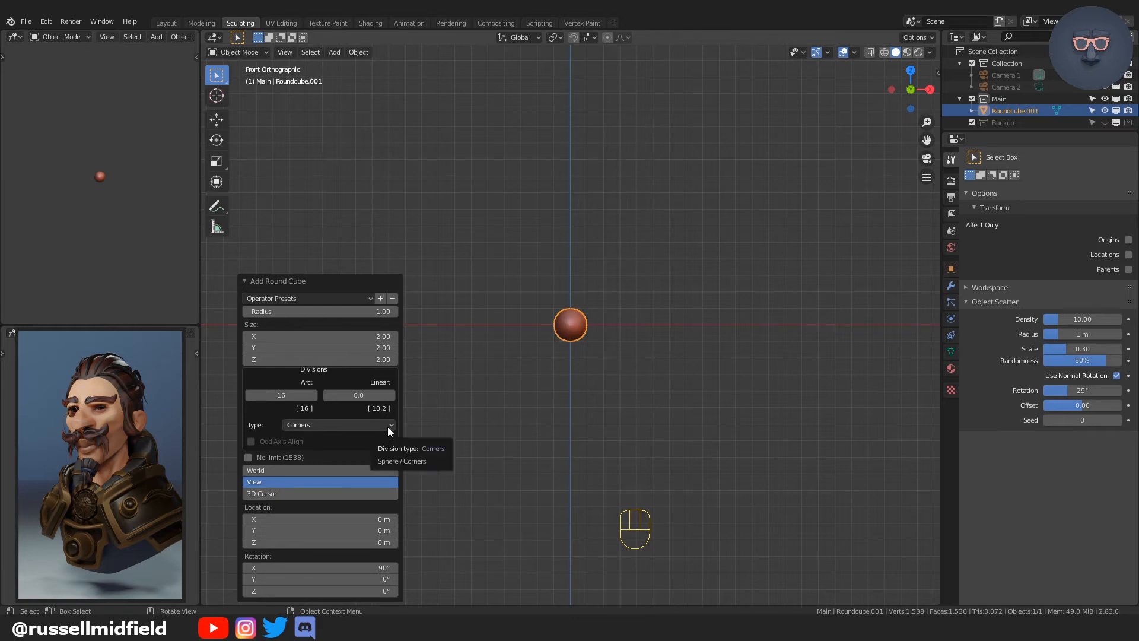
Try the Capsule, Clay Bar and Cube operator presets on the new round cube
{"action": "left_click", "coordinate": [366, 300]}
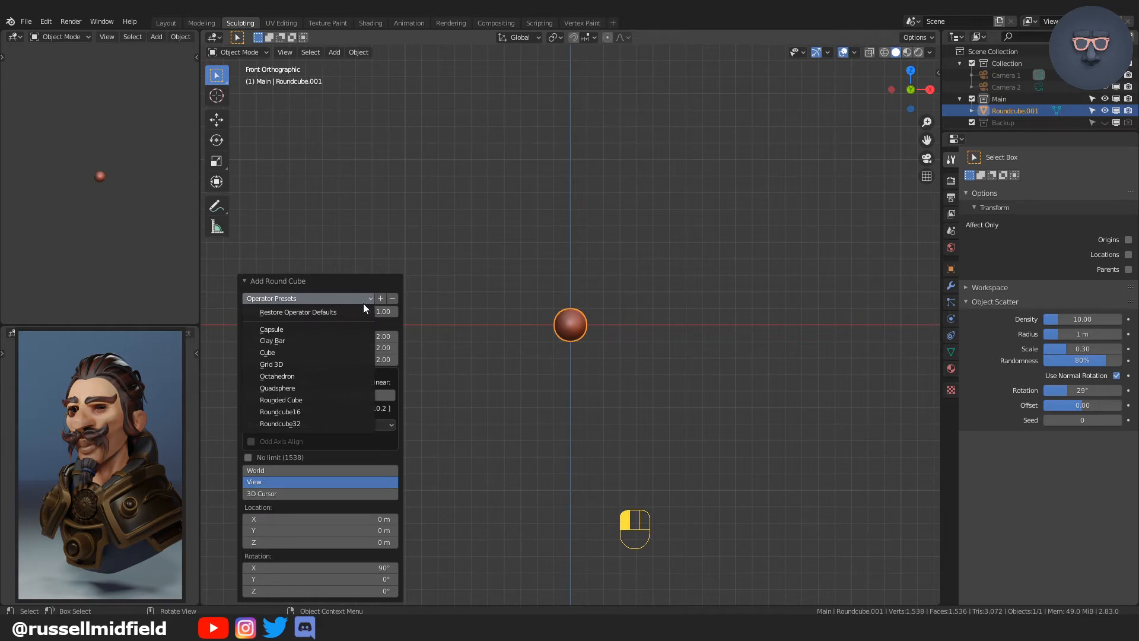
{"action": "left_click", "coordinate": [347, 329]}
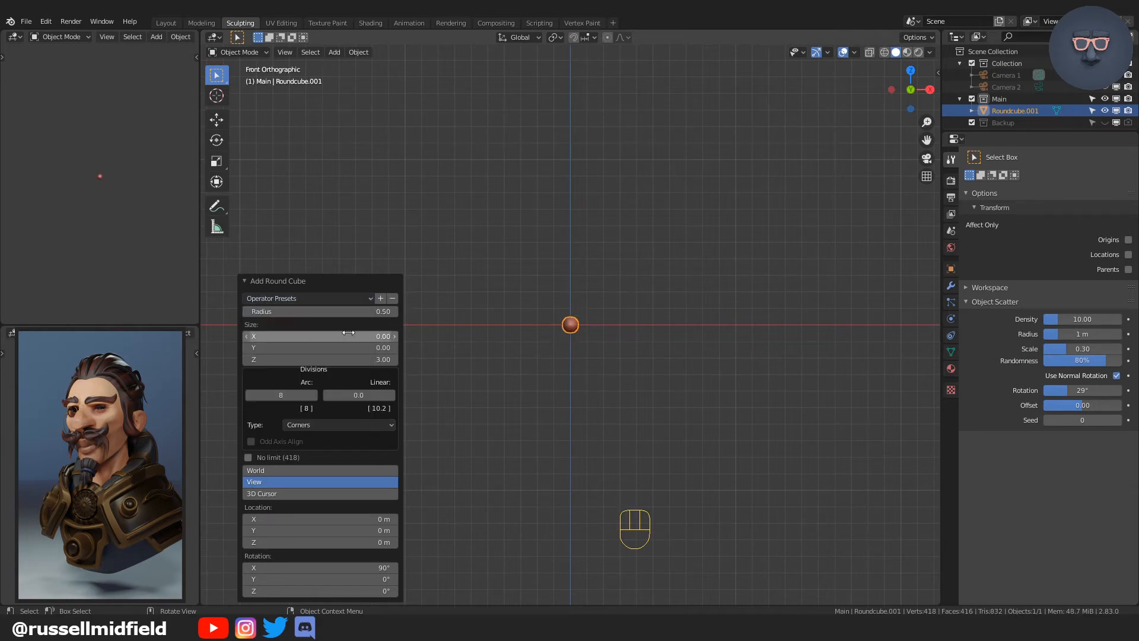
{"action": "left_click", "coordinate": [355, 298]}
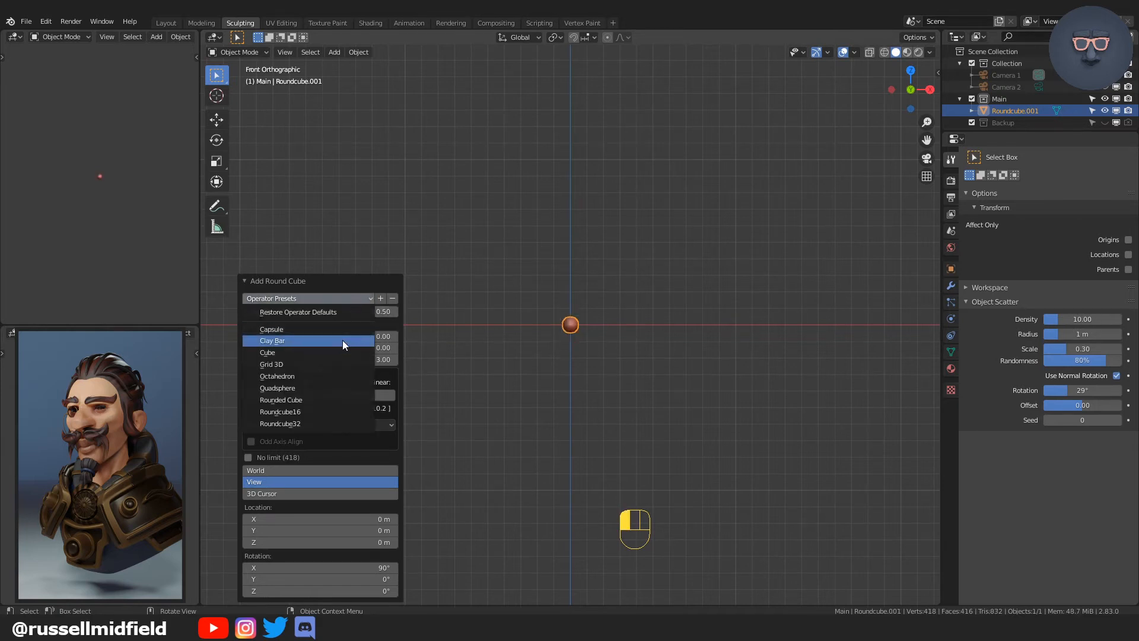
{"action": "left_click", "coordinate": [343, 340]}
{"action": "left_click", "coordinate": [348, 300]}
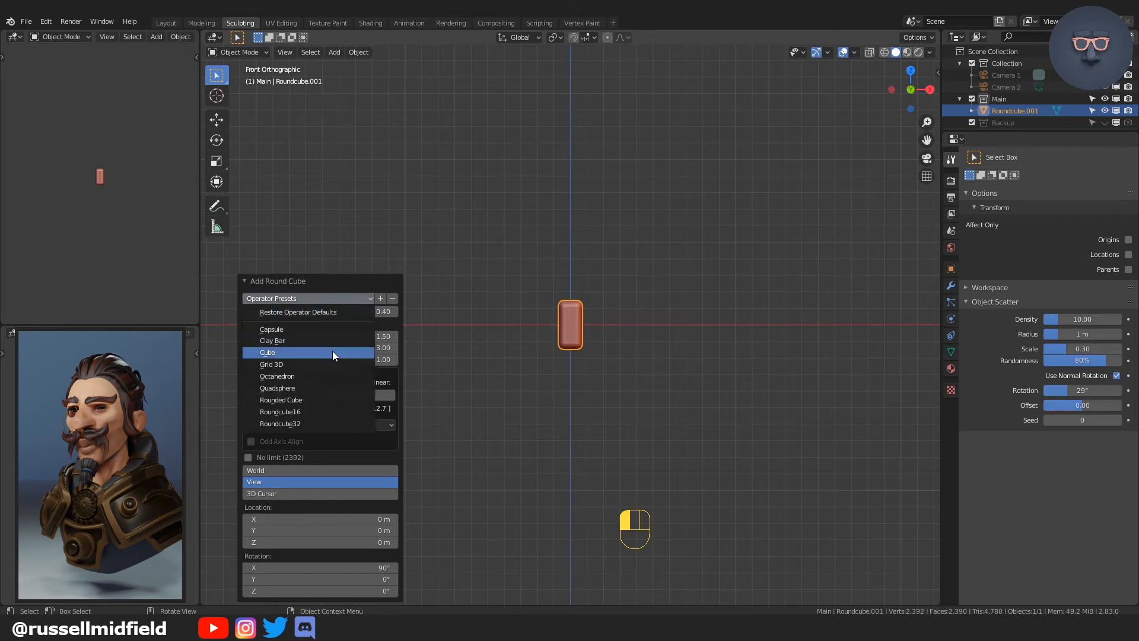
{"action": "left_click", "coordinate": [332, 353]}
Apply the Rounded Cube preset with a radius of 1.00 and 16 arc divisions to form a sphere
{"action": "left_click", "coordinate": [341, 298]}
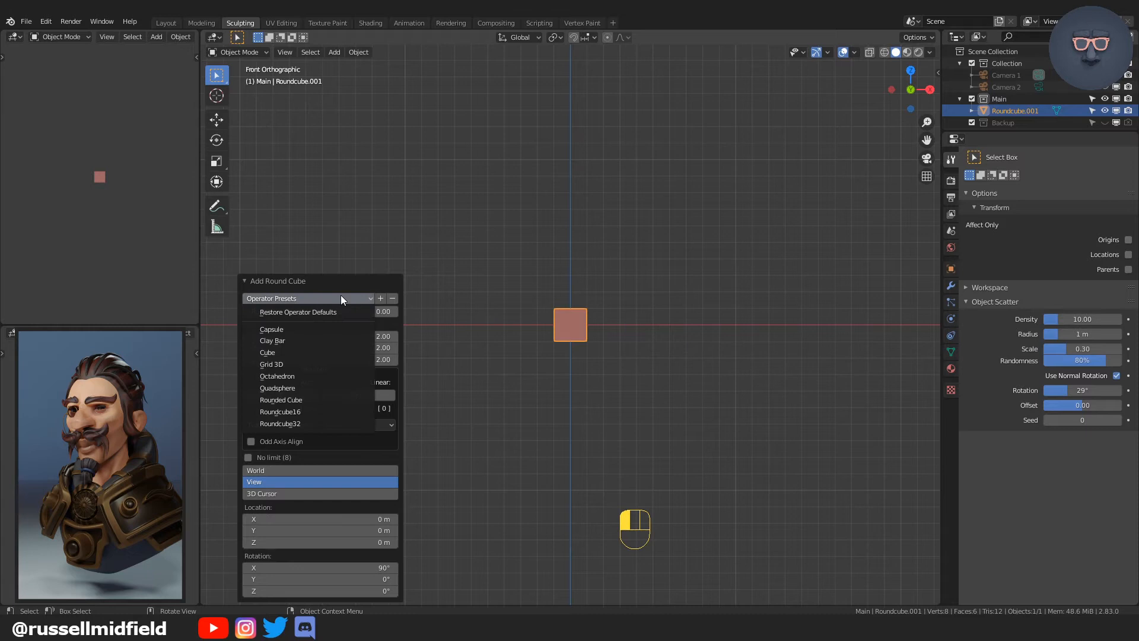
{"action": "left_click", "coordinate": [320, 400]}
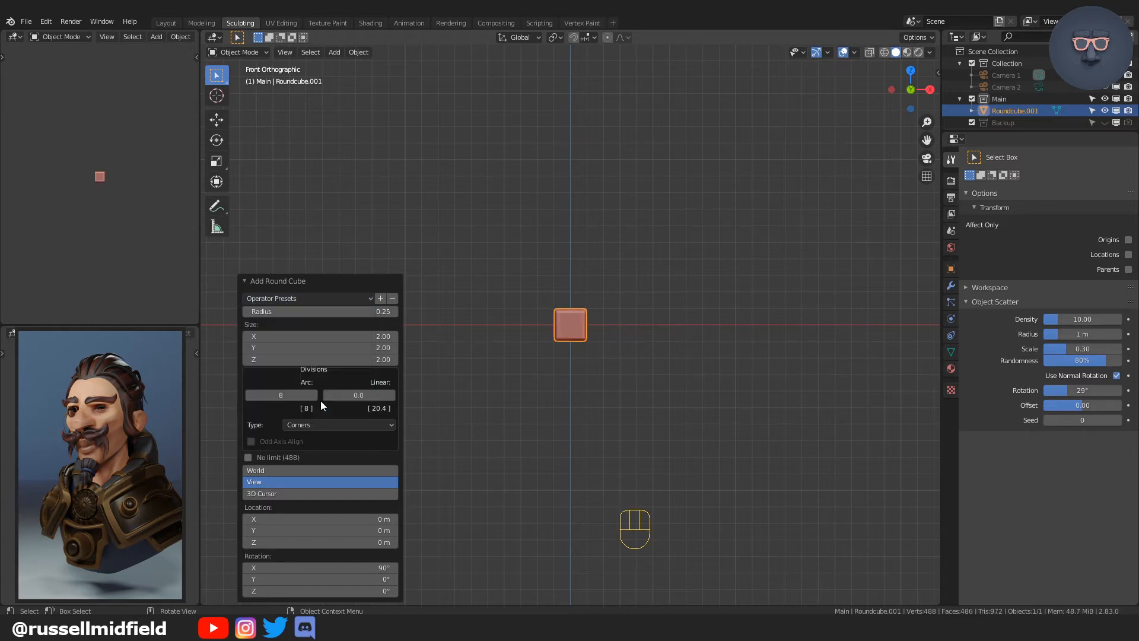
{"action": "left_click", "coordinate": [336, 312]}
{"action": "type", "text": "1"}
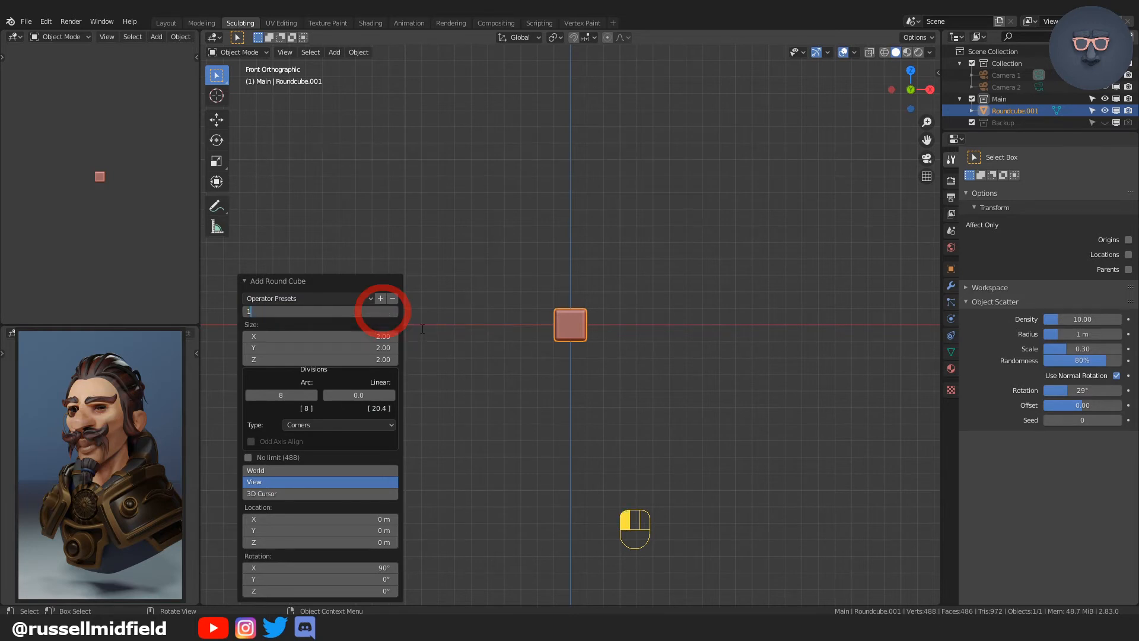
{"action": "key", "text": "Return"}
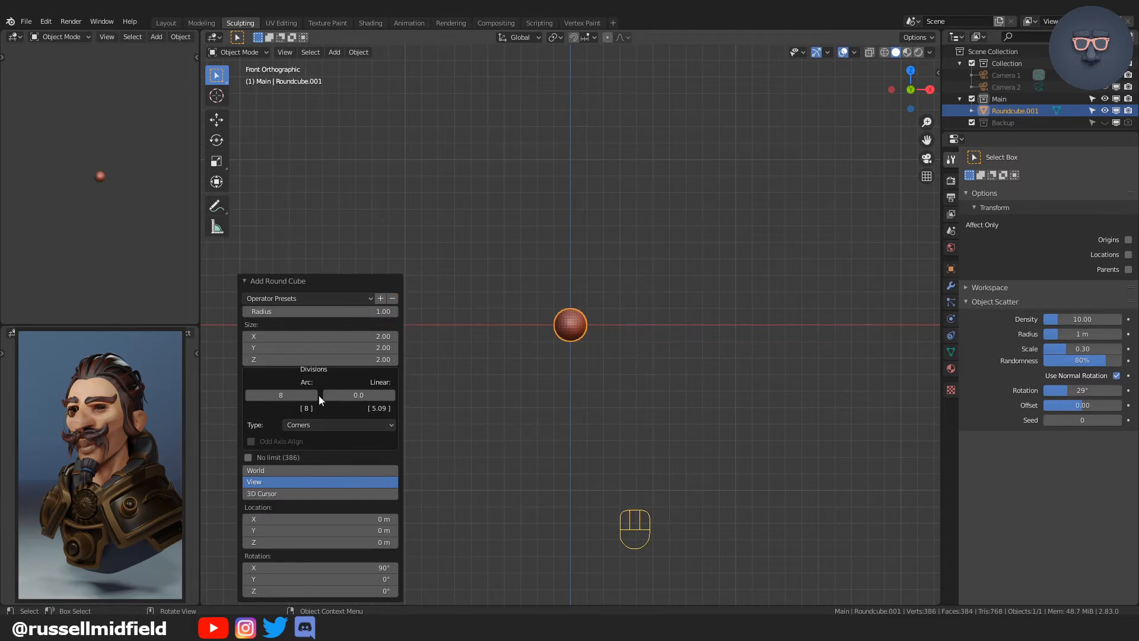
{"action": "left_click", "coordinate": [293, 395]}
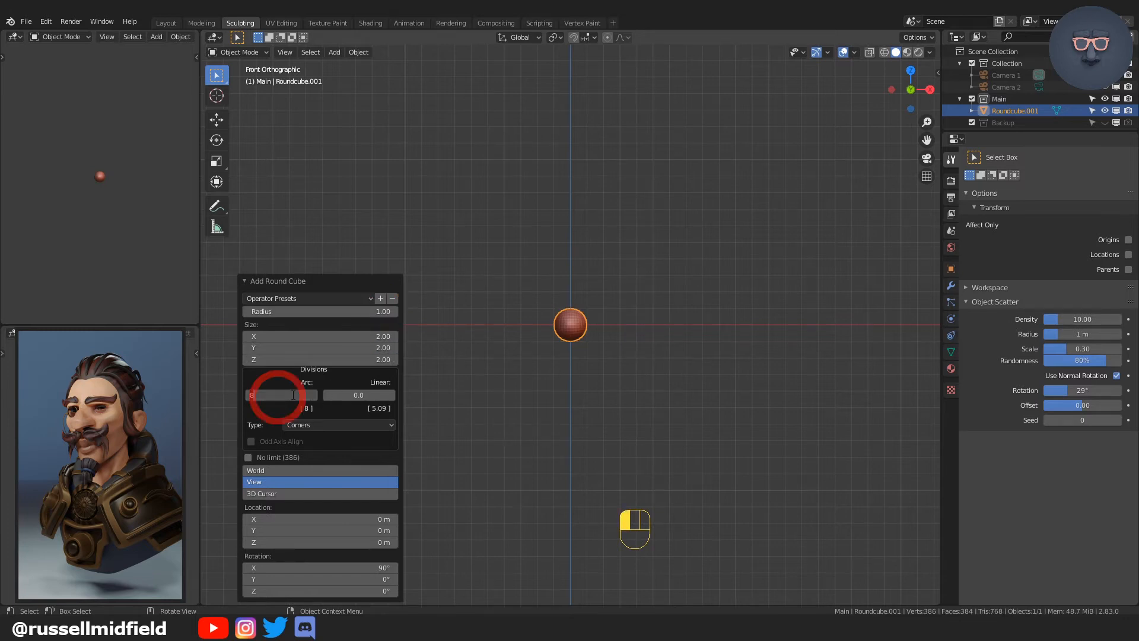
{"action": "type", "text": "16"}
{"action": "key", "text": "Return"}
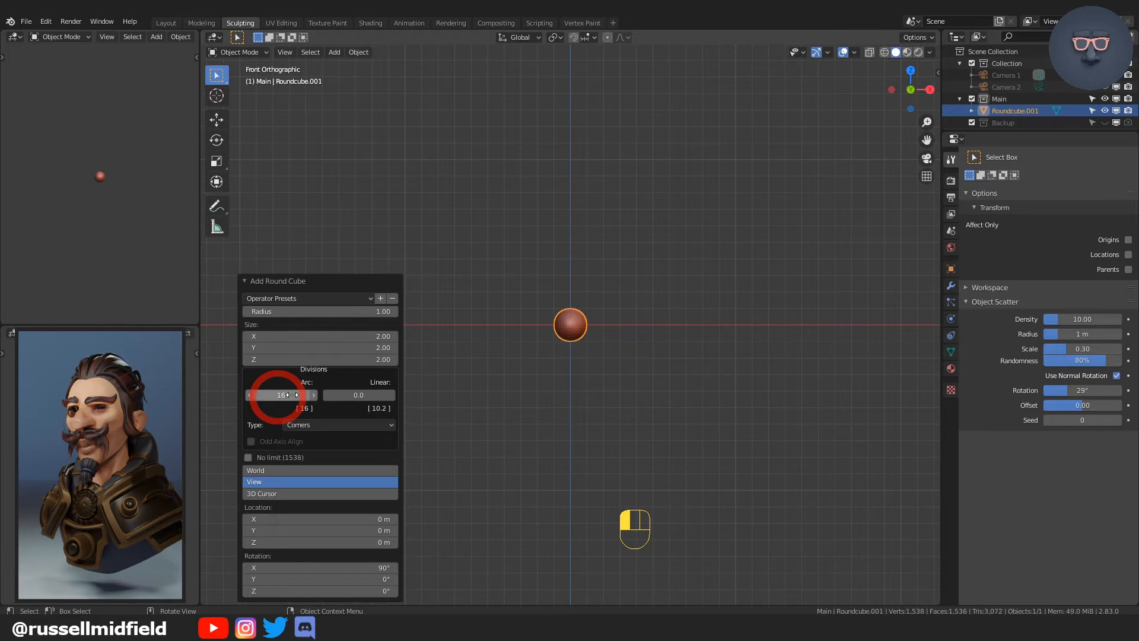
{"action": "left_click", "coordinate": [545, 384]}
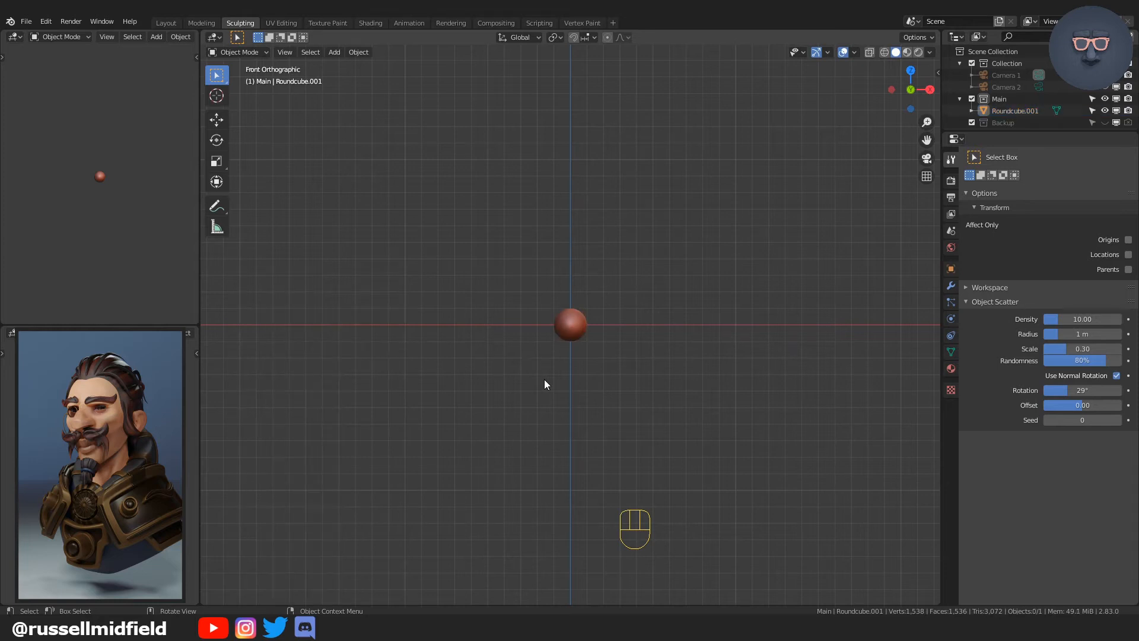
Scale the sphere up by about 6.05 on all axes and apply all its transforms
{"action": "left_click", "coordinate": [567, 323]}
{"action": "key", "text": "s"}
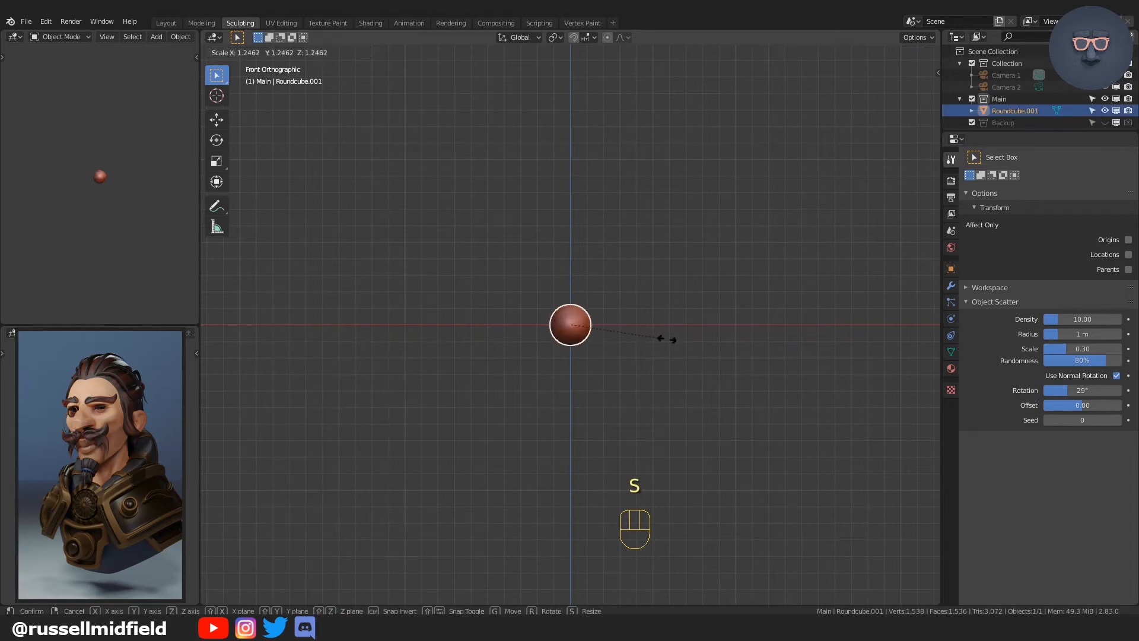
{"action": "left_click", "coordinate": [292, 371]}
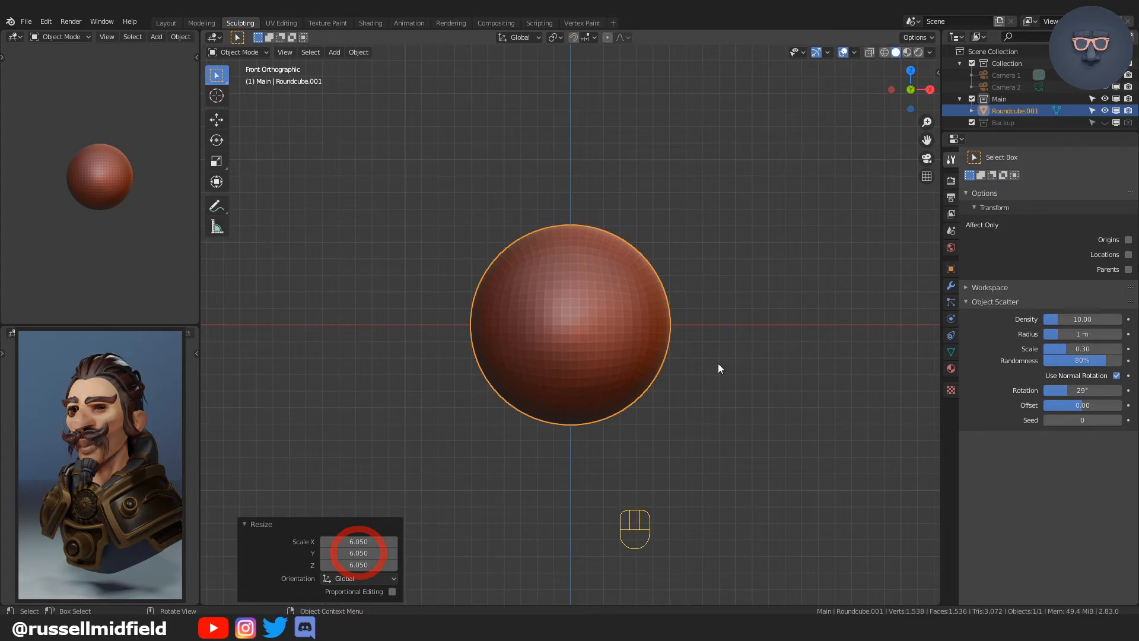
{"action": "key", "text": "ctrl+a"}
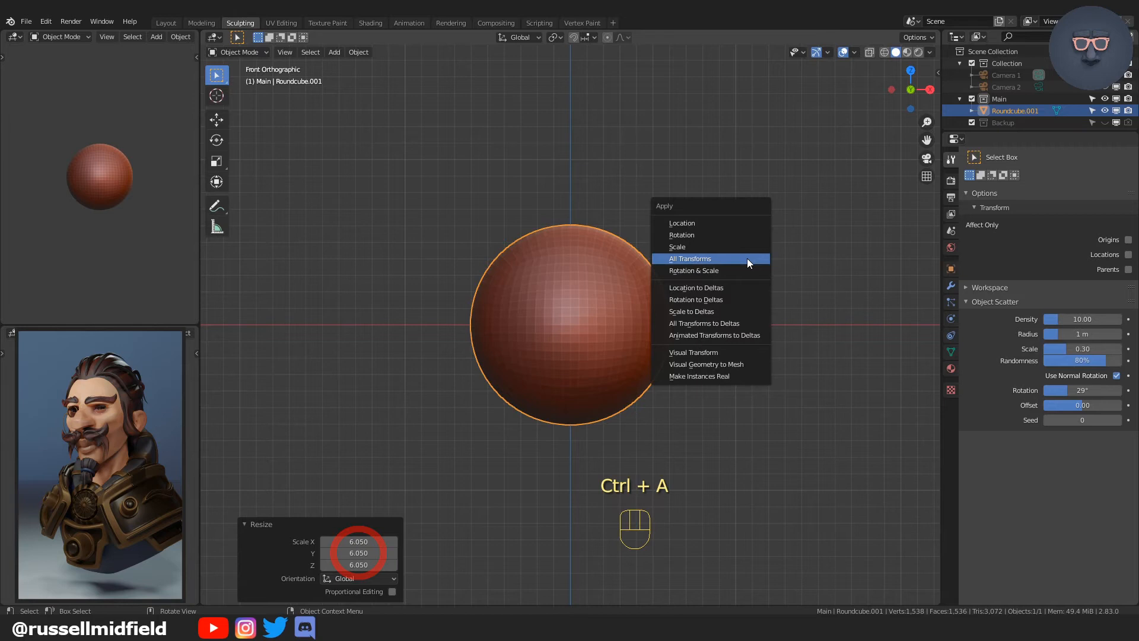
{"action": "left_click", "coordinate": [748, 263]}
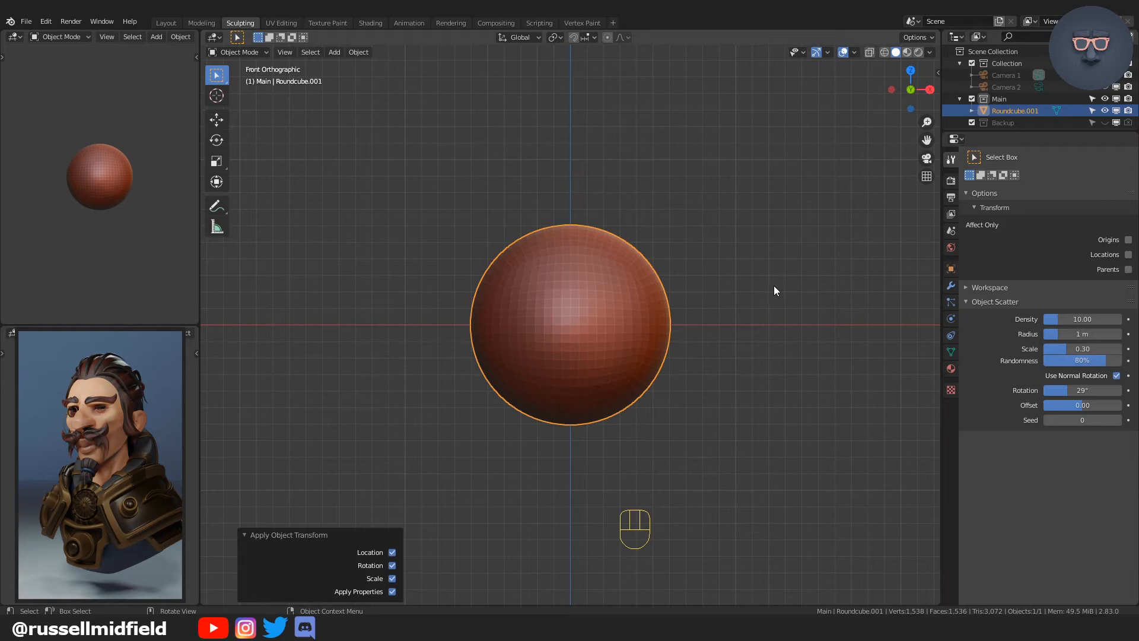
Switch the sphere to Sculpt Mode and set the upper small viewport to the right view and the lower one to the front view
{"action": "left_click", "coordinate": [258, 51]}
{"action": "left_click", "coordinate": [256, 91]}
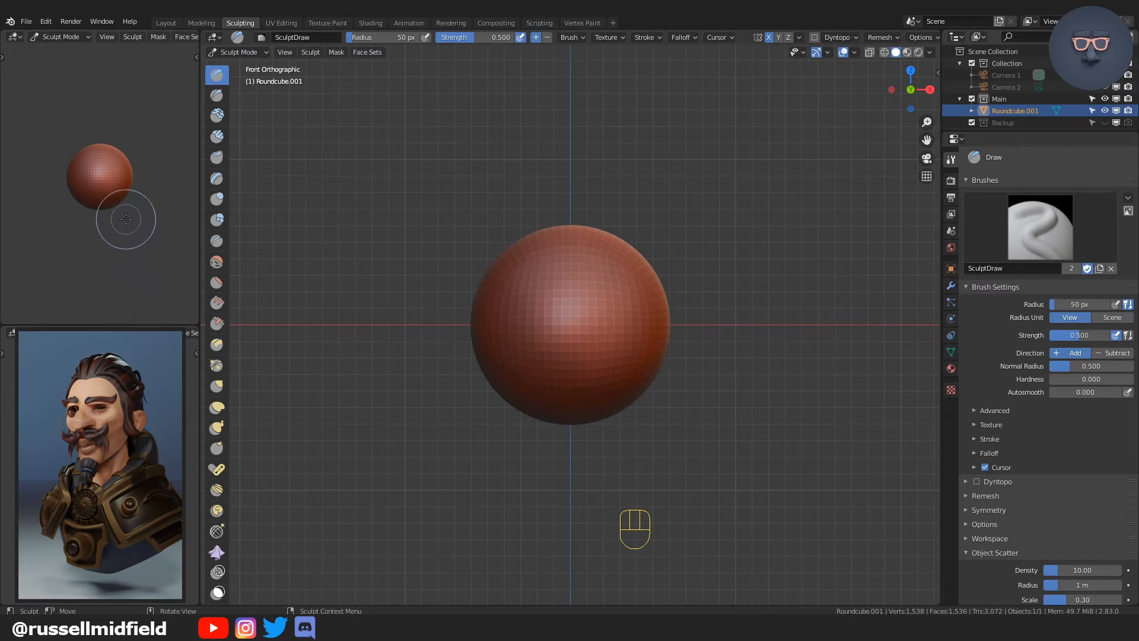
{"action": "key", "text": "KP_3"}
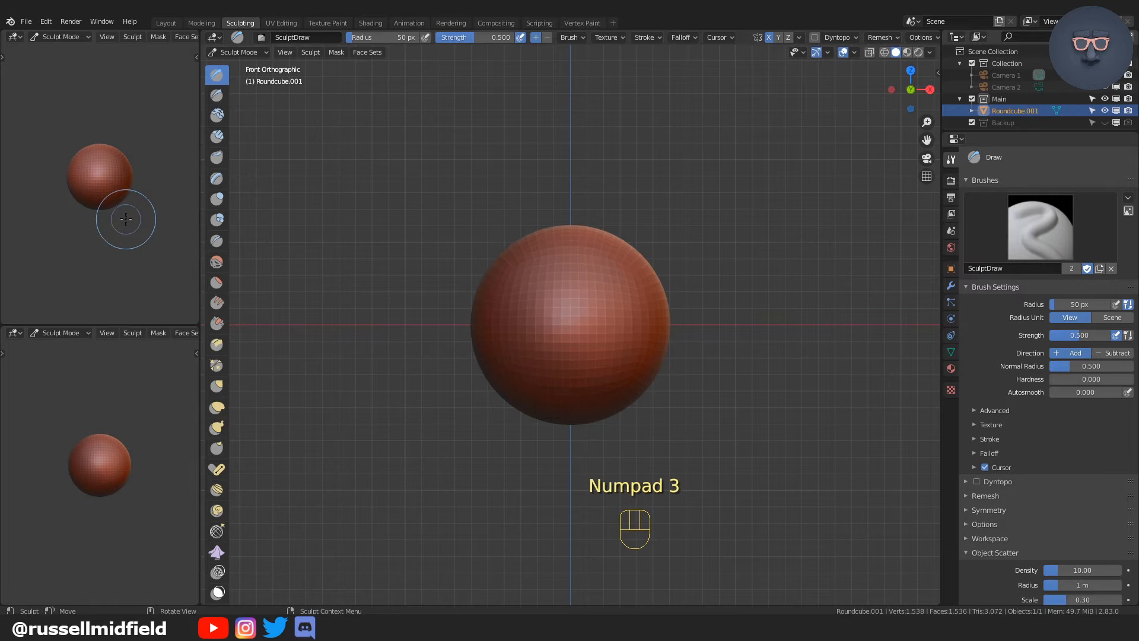
{"action": "key", "text": "KP_1"}
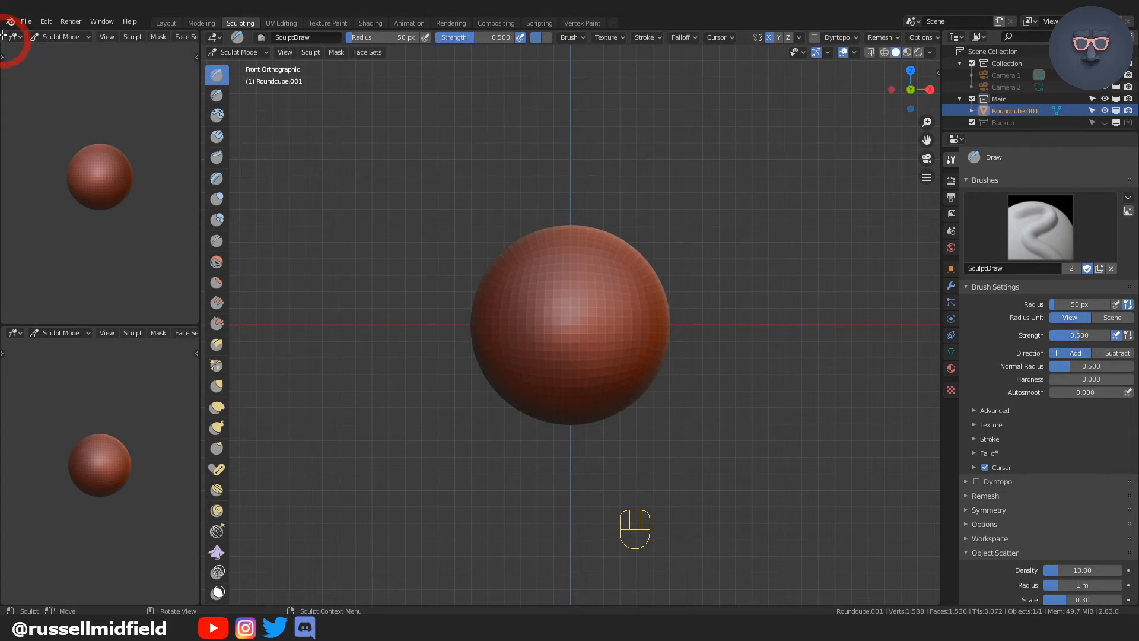
Split the upper small viewport vertically into two and merge it back into one
{"action": "left_click_drag", "start_coordinate": [3, 34], "coordinate": [102, 52]}
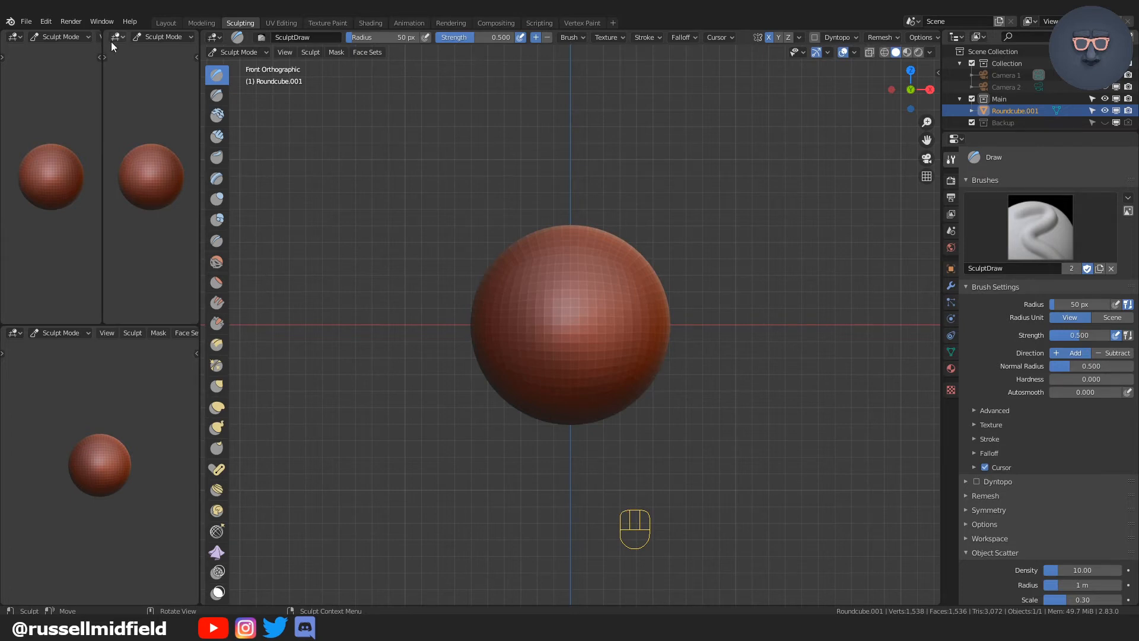
{"action": "left_click_drag", "start_coordinate": [105, 36], "coordinate": [87, 37]}
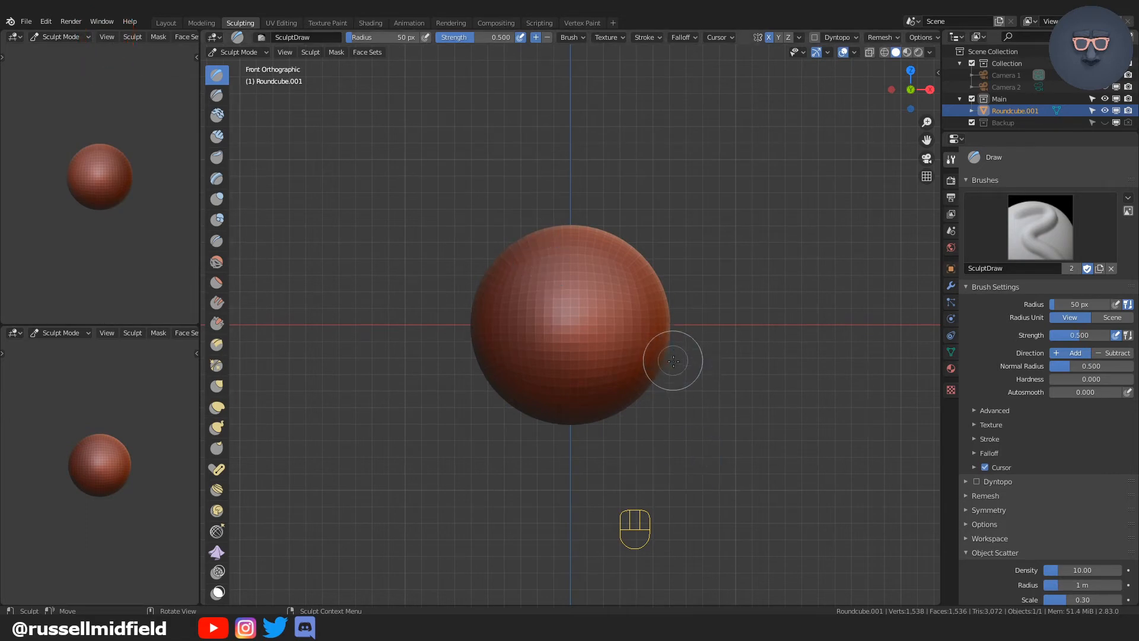
Push the sphere's sides inward in the front view with the Elastic Deform brush at a 132 px radius to narrow the form
{"action": "key", "text": "f"}
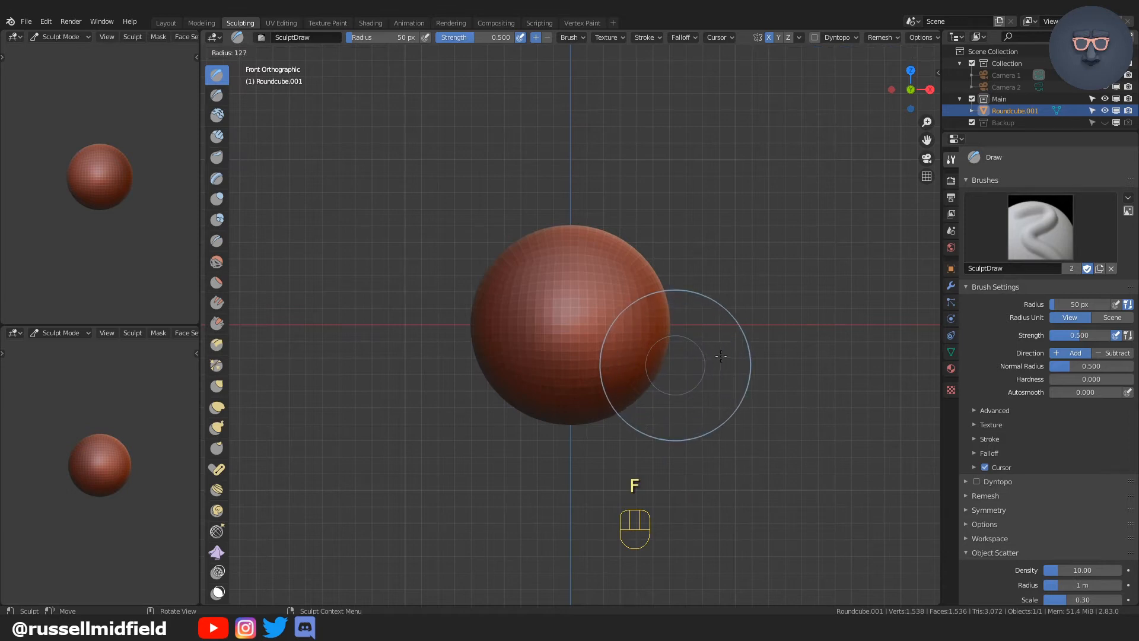
{"action": "left_click", "coordinate": [718, 360]}
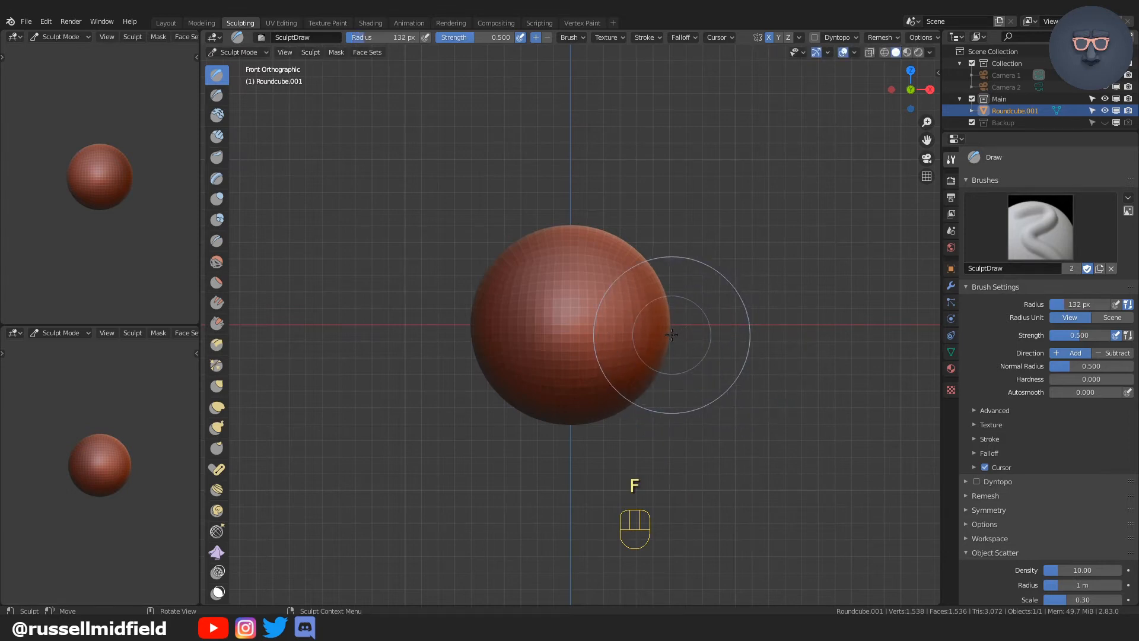
{"action": "key", "text": "g"}
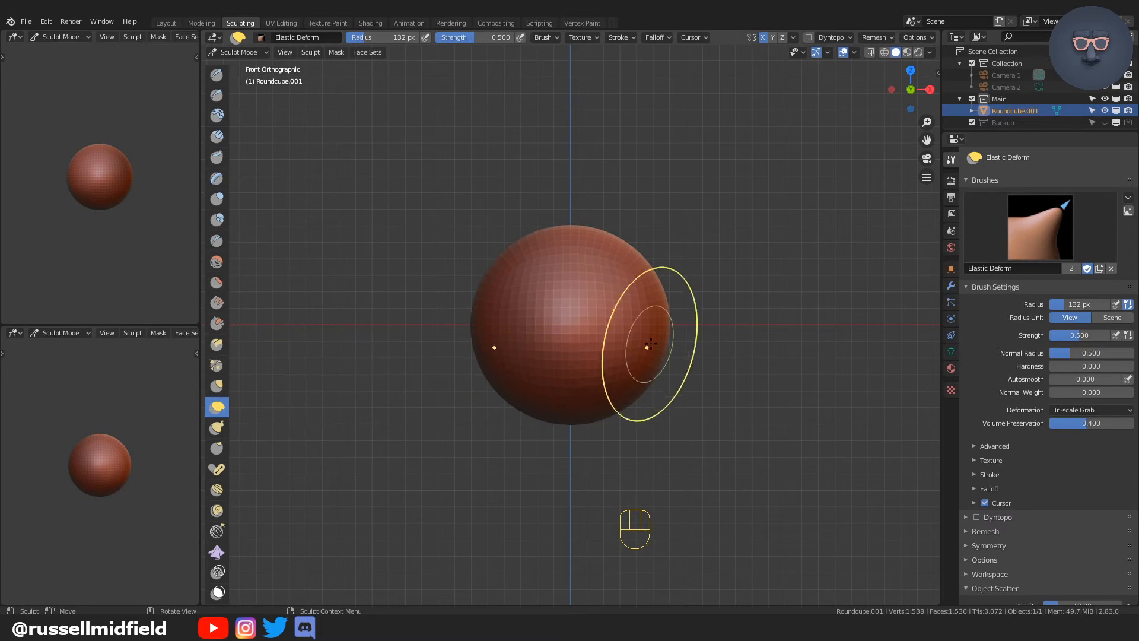
{"action": "left_click_drag", "start_coordinate": [676, 335], "coordinate": [651, 331]}
{"action": "mouse_move", "coordinate": [659, 328]}
{"action": "left_mouse_down"}
{"action": "mouse_move", "coordinate": [647, 318]}
{"action": "mouse_move", "coordinate": [629, 386]}
{"action": "mouse_move", "coordinate": [634, 341]}
{"action": "left_mouse_up"}
{"action": "mouse_move", "coordinate": [628, 301]}
{"action": "left_mouse_down"}
{"action": "mouse_move", "coordinate": [626, 278]}
{"action": "mouse_move", "coordinate": [633, 317]}
{"action": "left_mouse_up"}
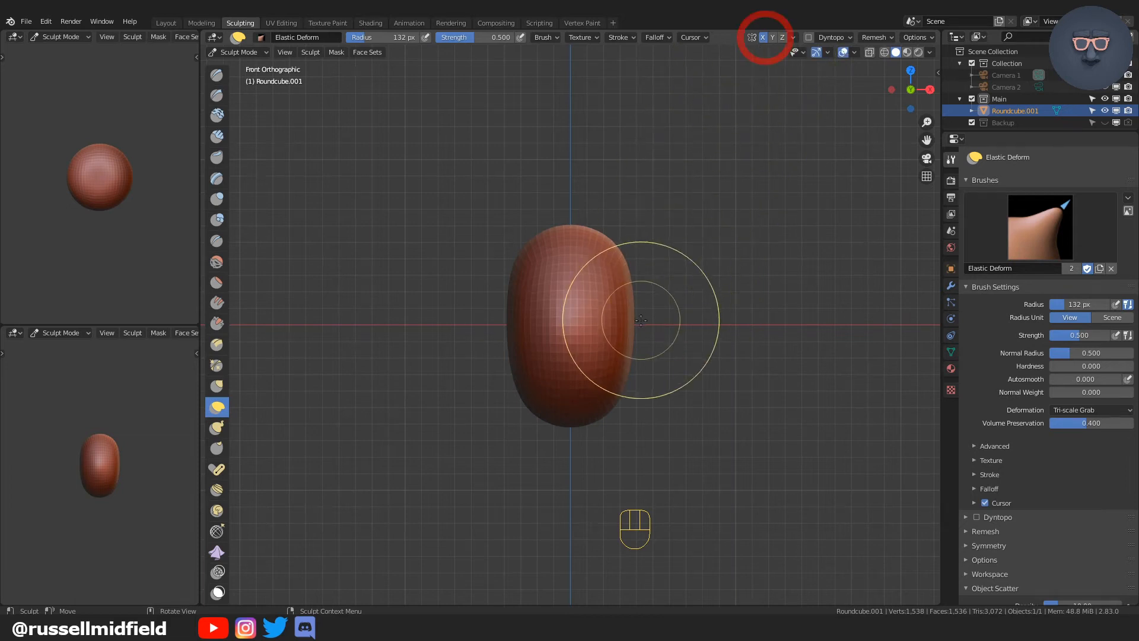
Push the lower back of the form inward in the right view with Elastic Deform to separate the cranium from the jaw
{"action": "key", "text": "KP_3"}
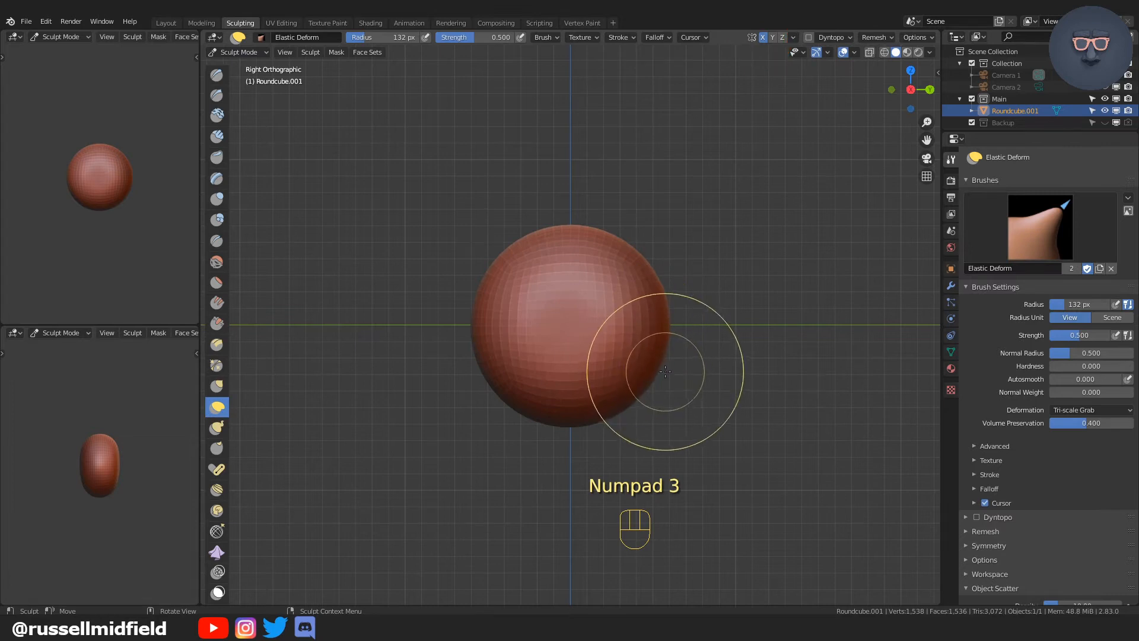
{"action": "left_click_drag", "start_coordinate": [665, 372], "coordinate": [623, 359]}
{"action": "mouse_move", "coordinate": [635, 384]}
{"action": "left_mouse_down"}
{"action": "mouse_move", "coordinate": [567, 338]}
{"action": "mouse_move", "coordinate": [554, 349]}
{"action": "left_mouse_up"}
{"action": "left_click_drag", "start_coordinate": [621, 292], "coordinate": [621, 320]}
{"action": "left_click_drag", "start_coordinate": [620, 317], "coordinate": [632, 339]}
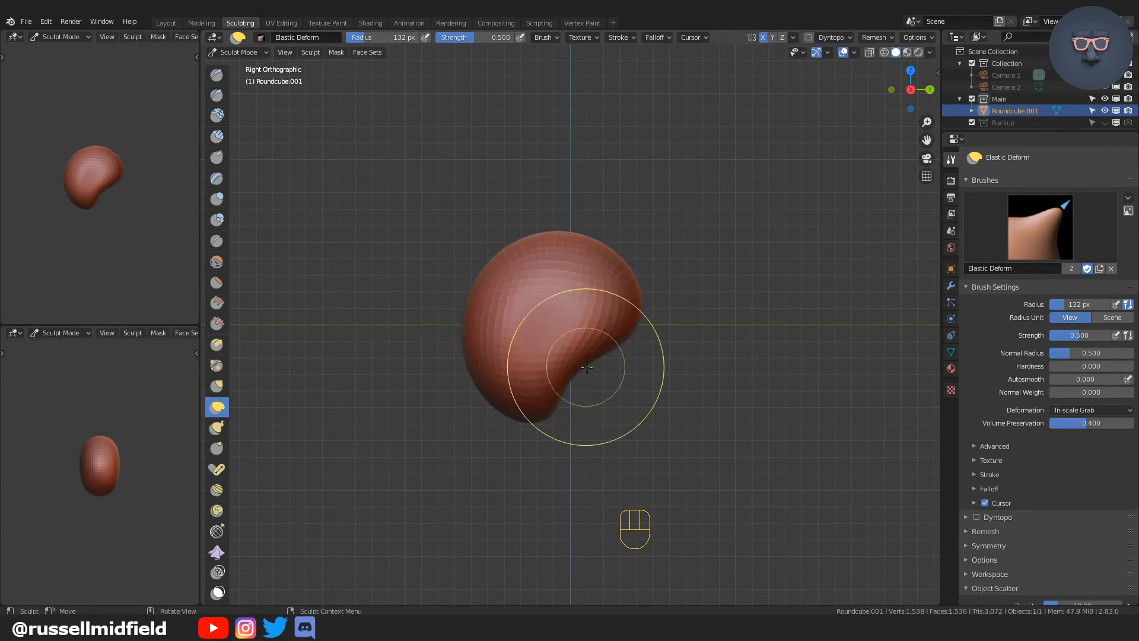
{"action": "left_click_drag", "start_coordinate": [569, 356], "coordinate": [619, 311]}
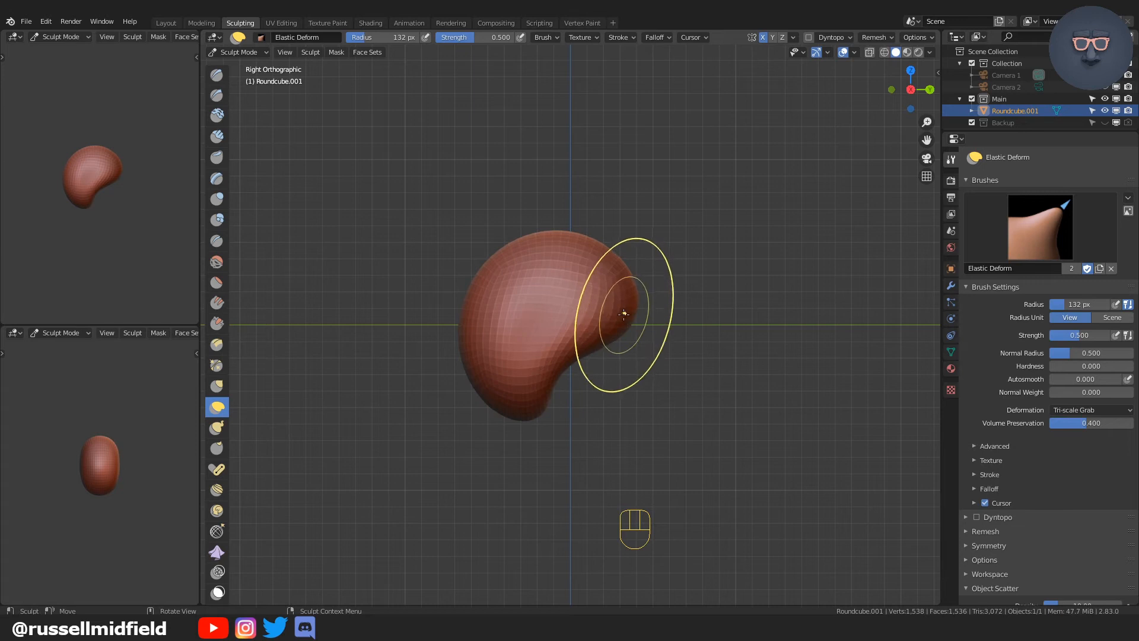
Flatten the face side of the head in the right view with Elastic Deform, running from the forehead down to the chin
{"action": "mouse_move", "coordinate": [444, 330]}
{"action": "left_mouse_down"}
{"action": "mouse_move", "coordinate": [478, 337]}
{"action": "mouse_move", "coordinate": [483, 368]}
{"action": "left_mouse_up"}
{"action": "left_click_drag", "start_coordinate": [495, 299], "coordinate": [499, 314]}
{"action": "left_click_drag", "start_coordinate": [498, 369], "coordinate": [507, 297]}
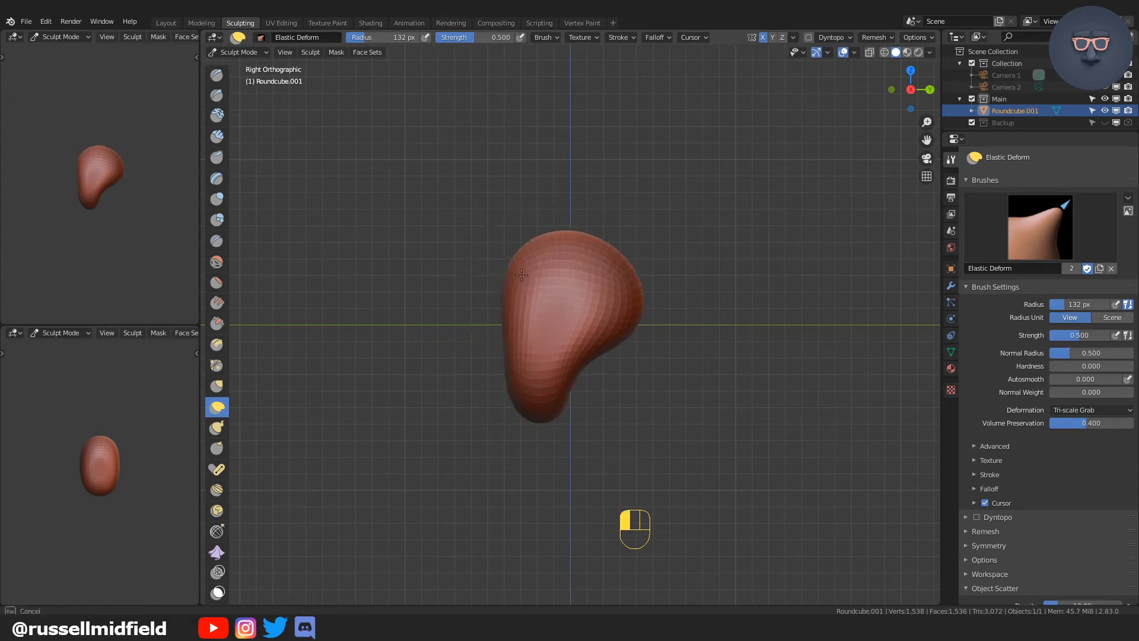
{"action": "left_click_drag", "start_coordinate": [508, 341], "coordinate": [511, 344]}
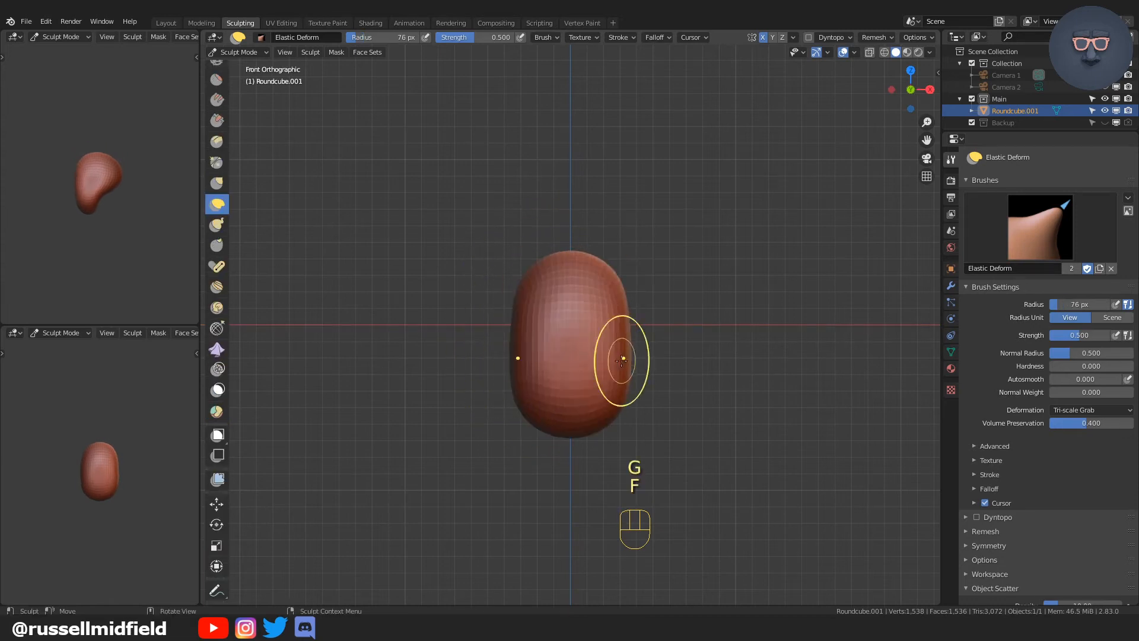
Refine the sides and jaw of the head in the front view with Elastic Deform at a 76 px radius
{"action": "left_click_drag", "start_coordinate": [621, 391], "coordinate": [607, 393]}
{"action": "left_click_drag", "start_coordinate": [614, 311], "coordinate": [608, 311]}
{"action": "left_click_drag", "start_coordinate": [613, 353], "coordinate": [606, 357]}
{"action": "left_click_drag", "start_coordinate": [604, 394], "coordinate": [617, 406]}
{"action": "middle_click_drag", "start_coordinate": [617, 407], "coordinate": [534, 415]}
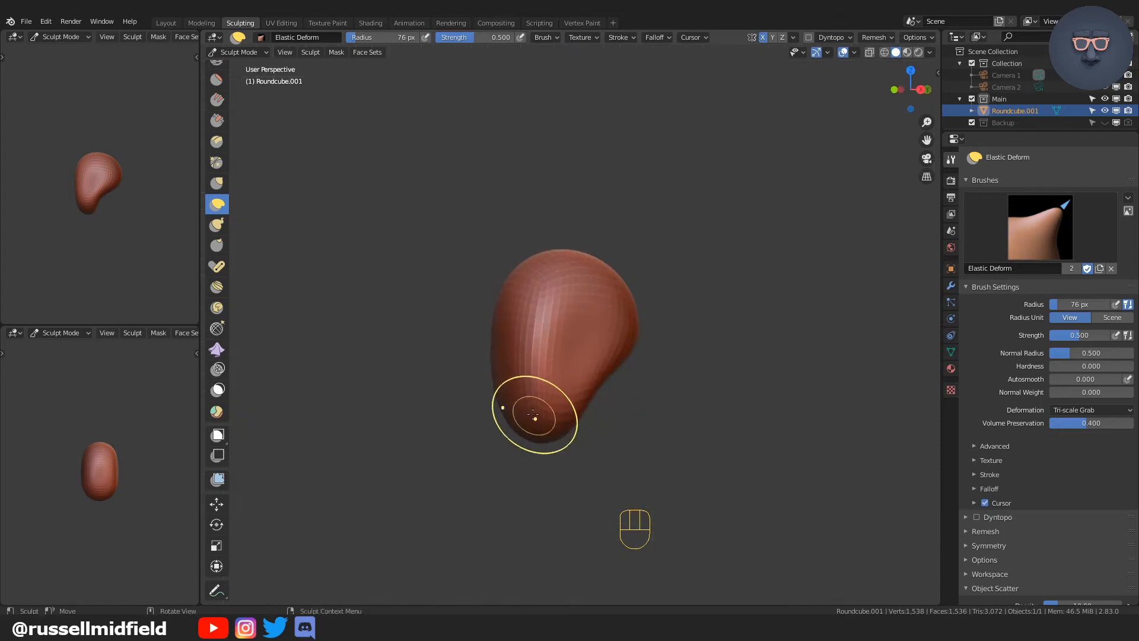
{"action": "mouse_move", "coordinate": [536, 371]}
{"action": "middle_mouse_down"}
{"action": "mouse_move", "coordinate": [519, 343]}
{"action": "mouse_move", "coordinate": [729, 356]}
{"action": "mouse_move", "coordinate": [706, 359]}
{"action": "middle_mouse_up"}
In the front view, set the brush radius to 46 px and enable Dyntopo with Constant Detail at a resolution of 6
{"action": "key", "text": "KP_1"}
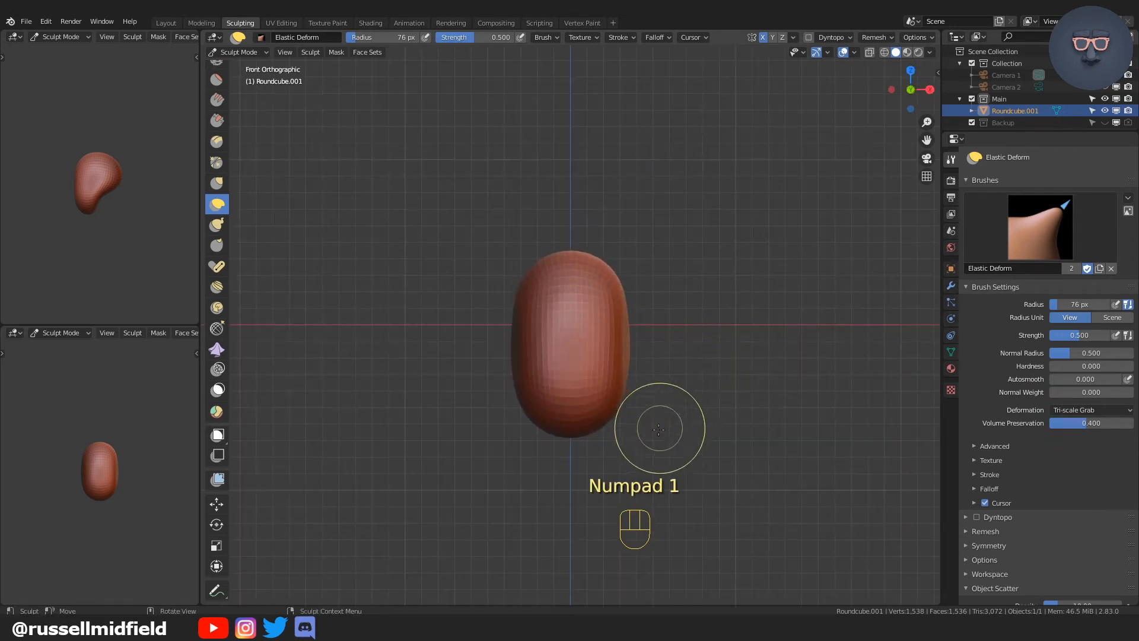
{"action": "key", "text": "f"}
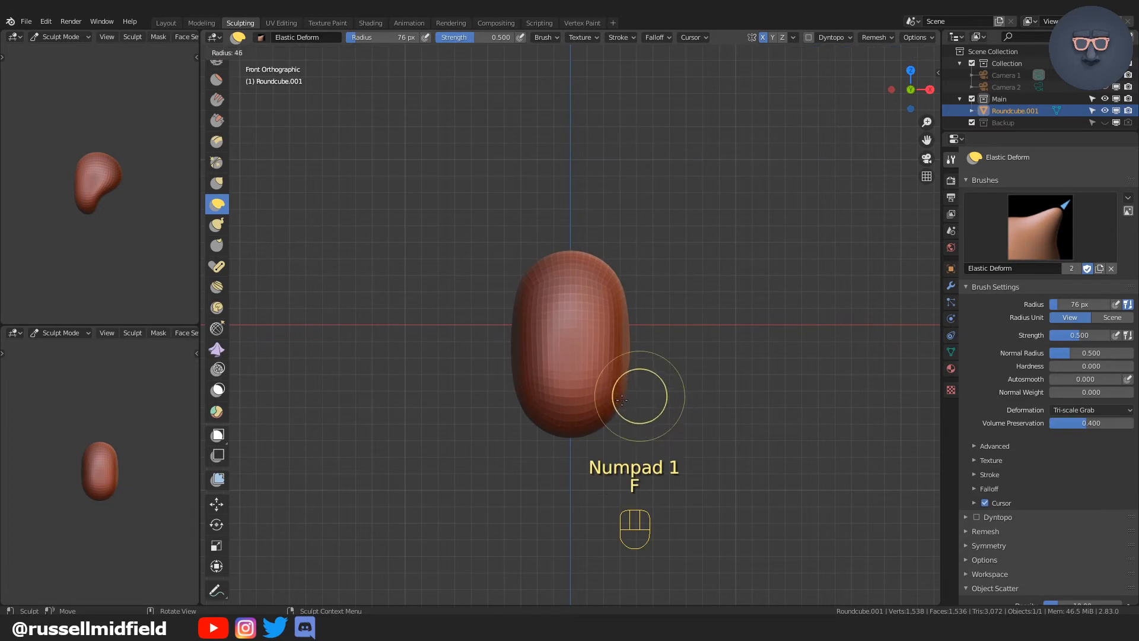
{"action": "left_click", "coordinate": [622, 399]}
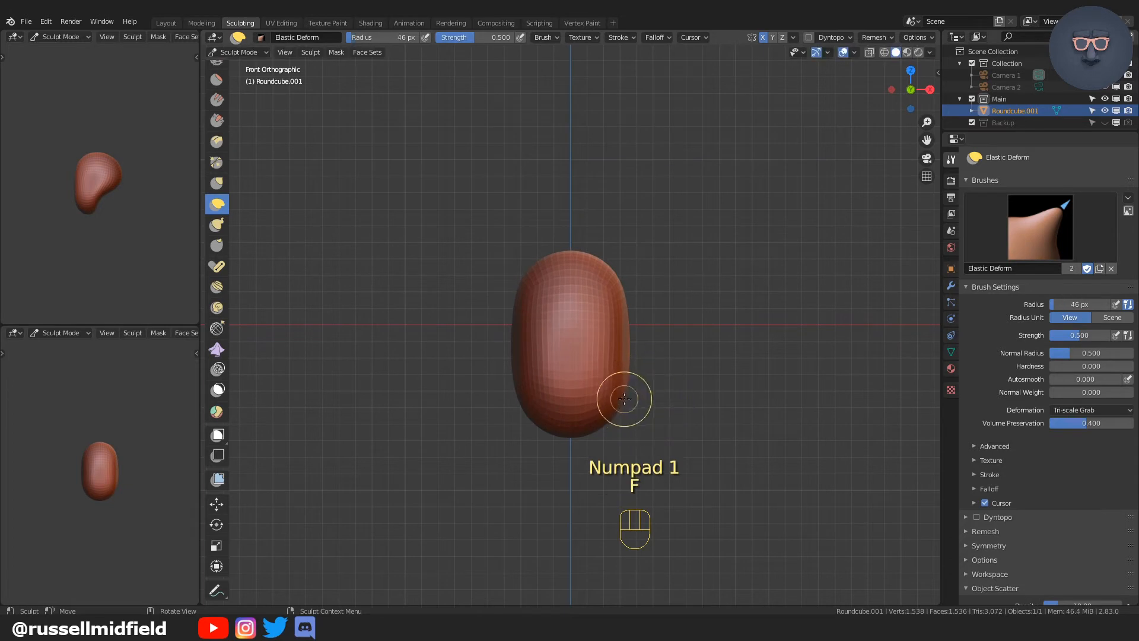
{"action": "left_click", "coordinate": [822, 39]}
{"action": "left_click", "coordinate": [835, 40]}
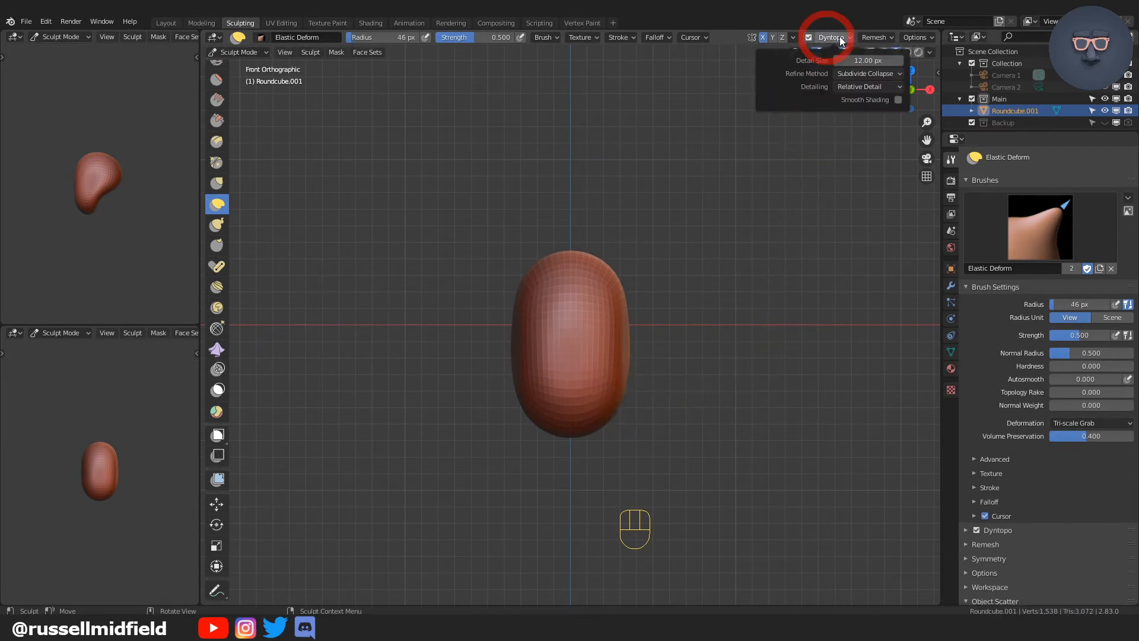
{"action": "left_click", "coordinate": [868, 87]}
{"action": "left_click", "coordinate": [868, 112]}
{"action": "left_click", "coordinate": [873, 61]}
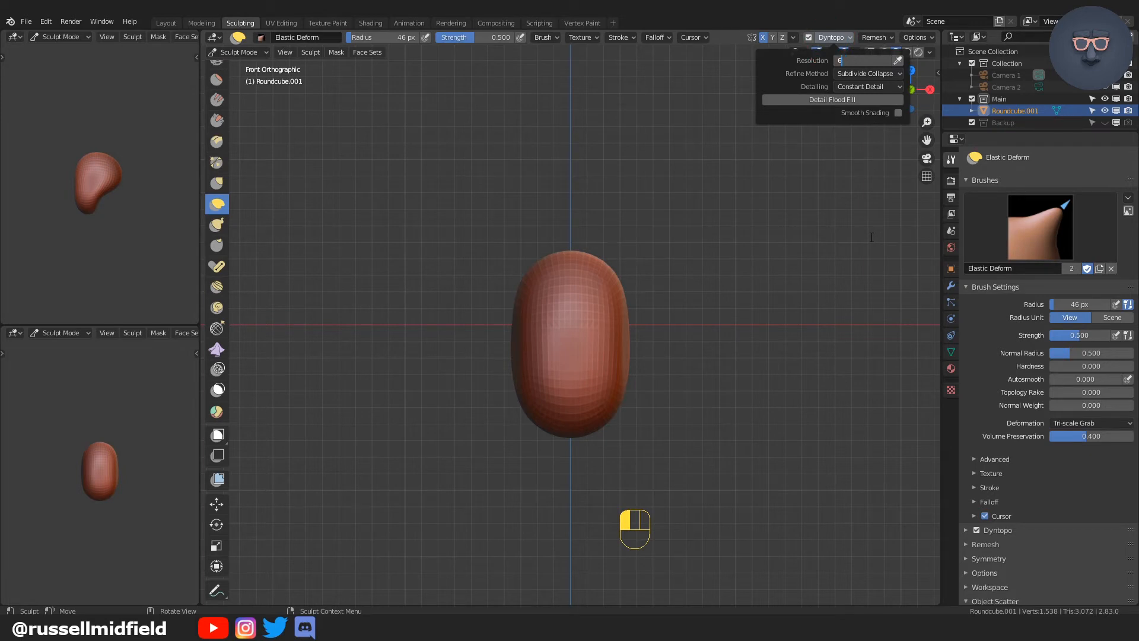
{"action": "key", "text": "Return"}
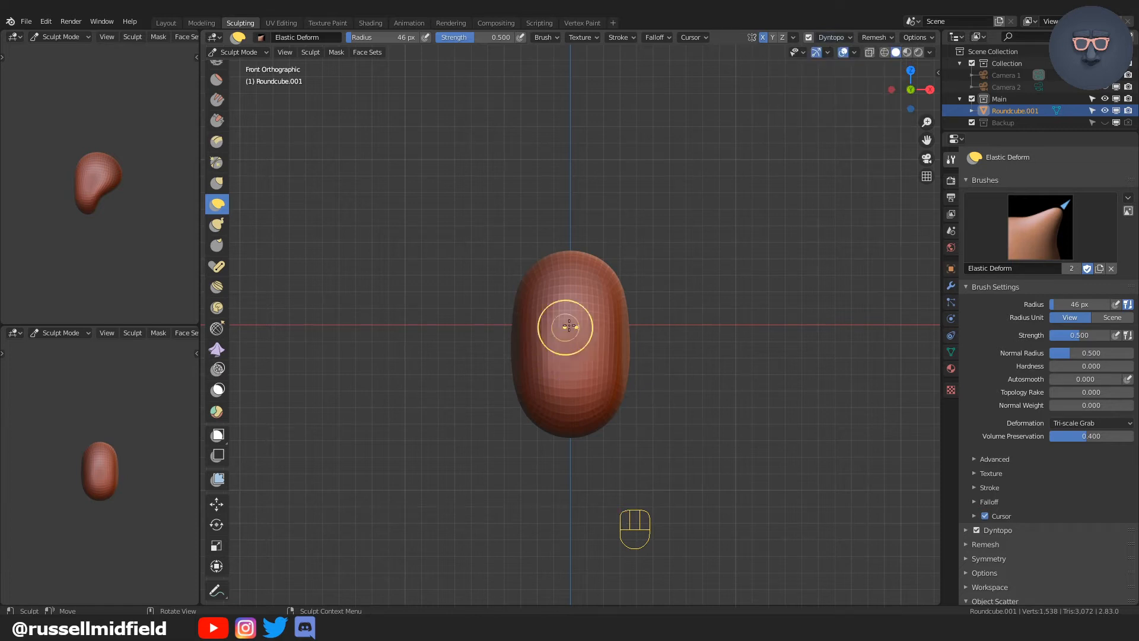
Carve two mirrored round eye sockets into the front of the face with the Clay Strips brush in subtract direction
{"action": "left_click_drag", "start_coordinate": [605, 351], "coordinate": [623, 257], "text": "ctrl"}
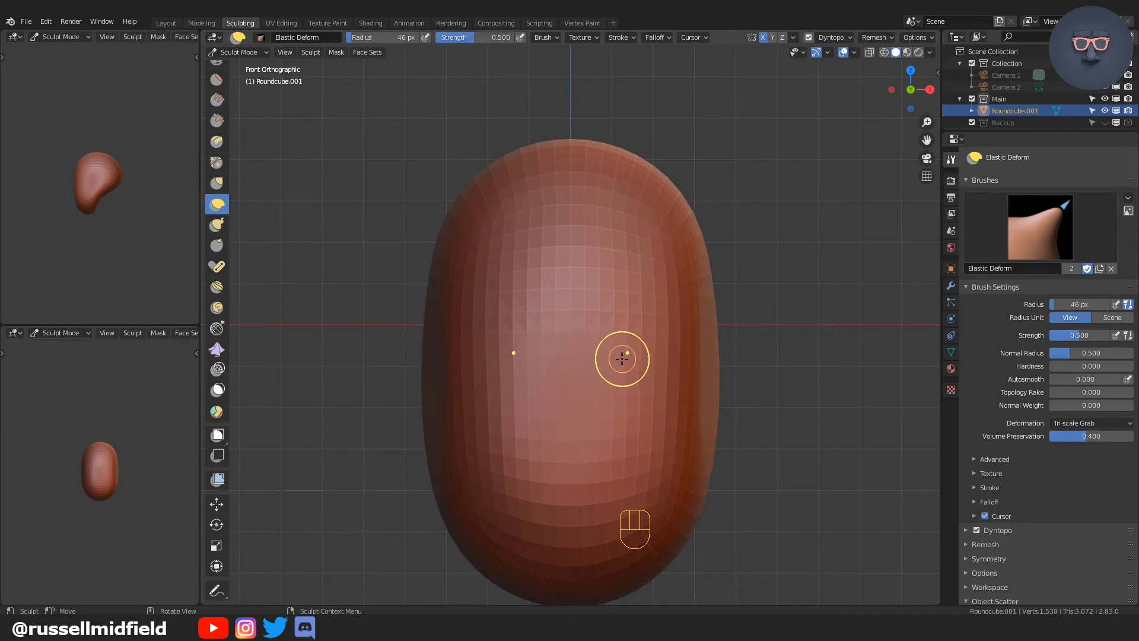
{"action": "key", "text": "c"}
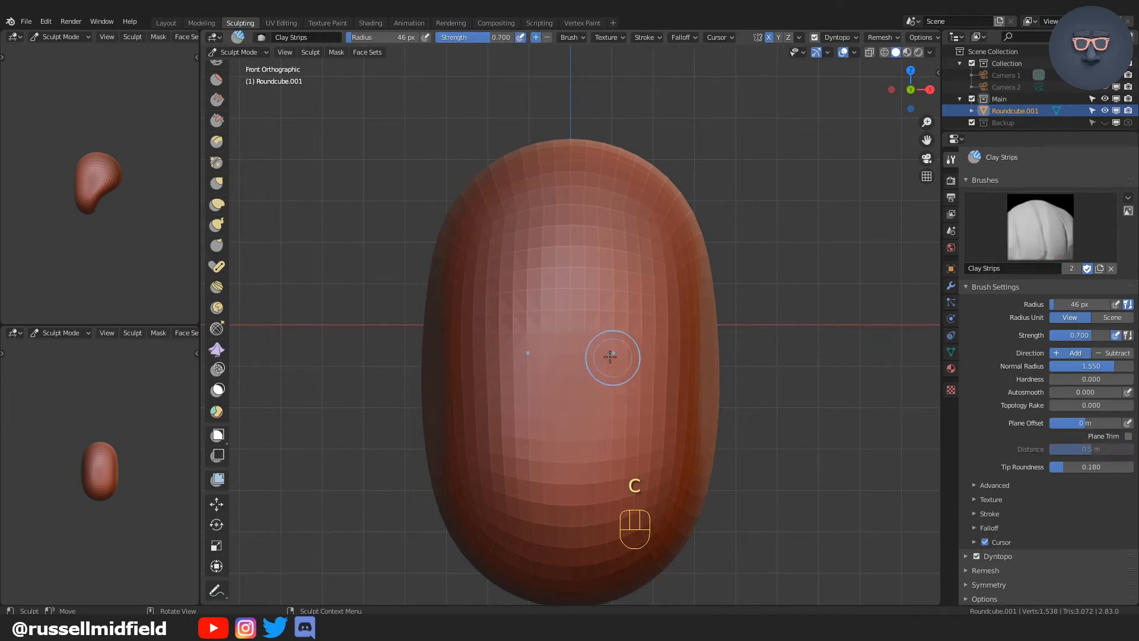
{"action": "scroll", "coordinate": [217, 178], "scroll_direction": "up", "scroll_amount": 8}
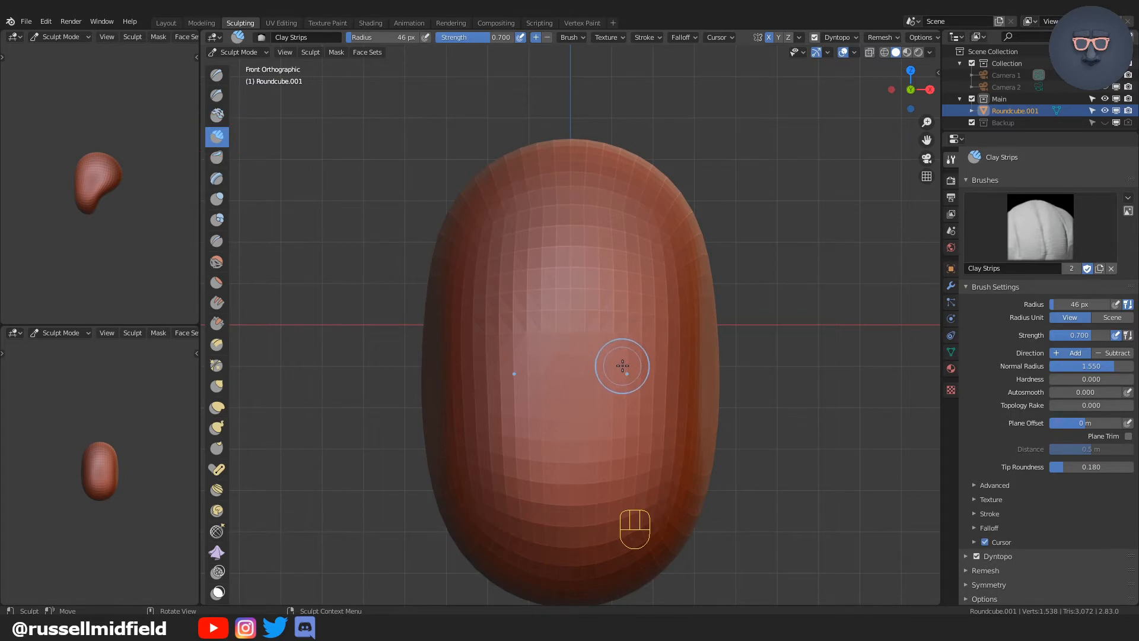
{"action": "key", "text": "ctrl"}
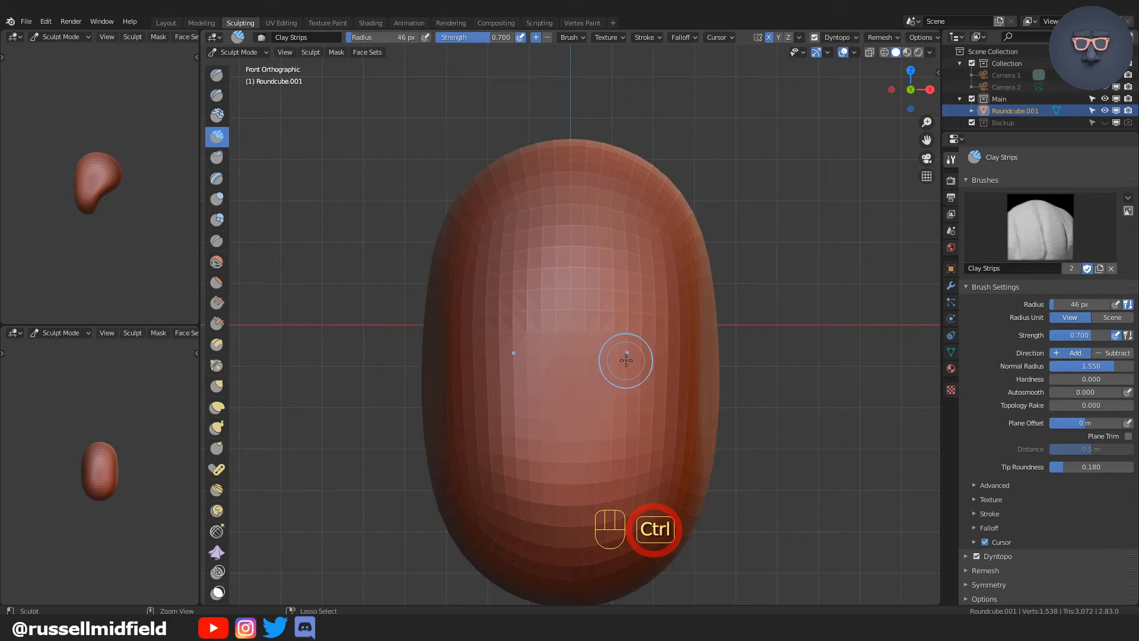
{"action": "mouse_move", "coordinate": [627, 358]}
{"action": "left_mouse_down", "text": "ctrl"}
{"action": "mouse_move", "coordinate": [648, 372]}
{"action": "mouse_move", "coordinate": [619, 369]}
{"action": "left_mouse_up", "text": "ctrl"}
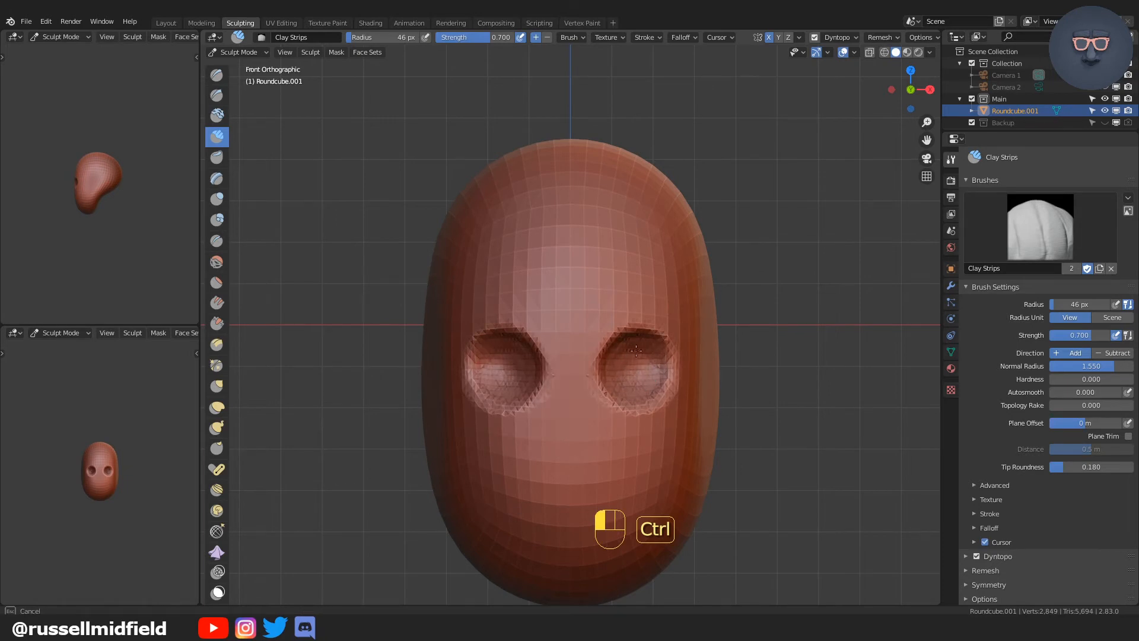
{"action": "left_click_drag", "start_coordinate": [634, 349], "coordinate": [625, 361], "text": "ctrl"}
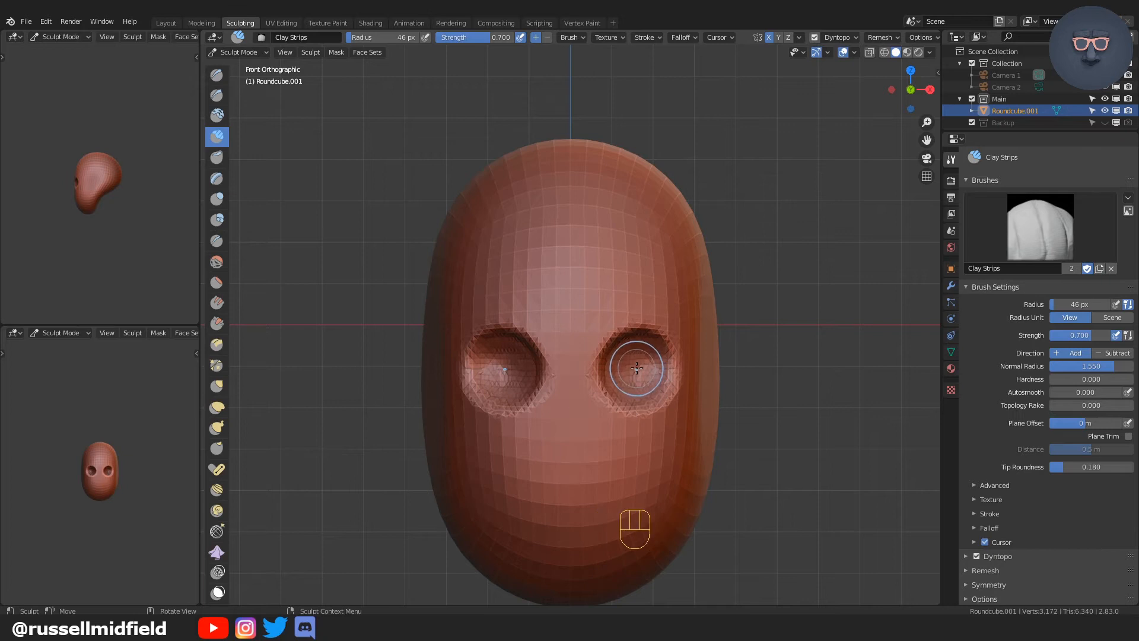
Raise the Clay Strips strength to 1.000 and carve the eye sockets deeper
{"action": "key", "text": "shift+f"}
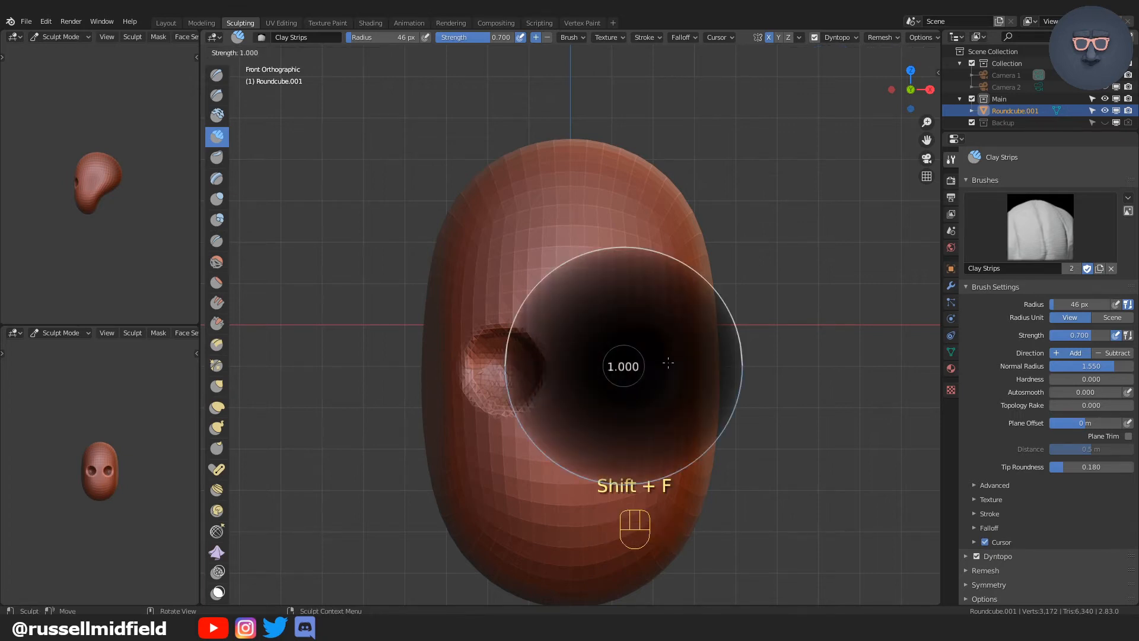
{"action": "left_click", "coordinate": [682, 376]}
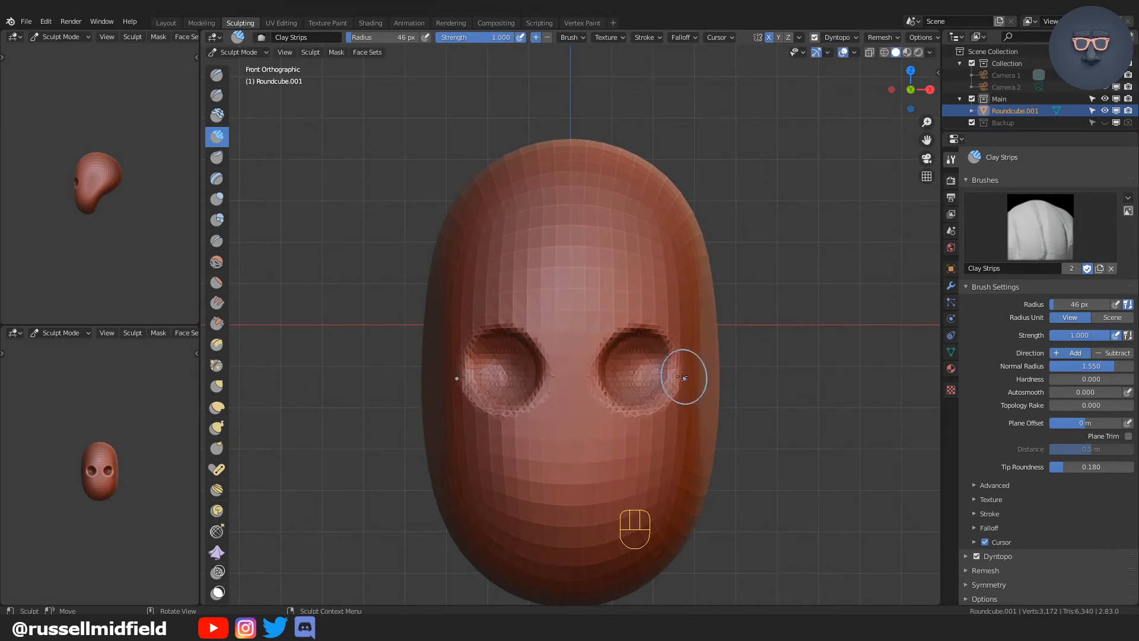
{"action": "left_click_drag", "start_coordinate": [624, 371], "coordinate": [627, 374], "text": "ctrl"}
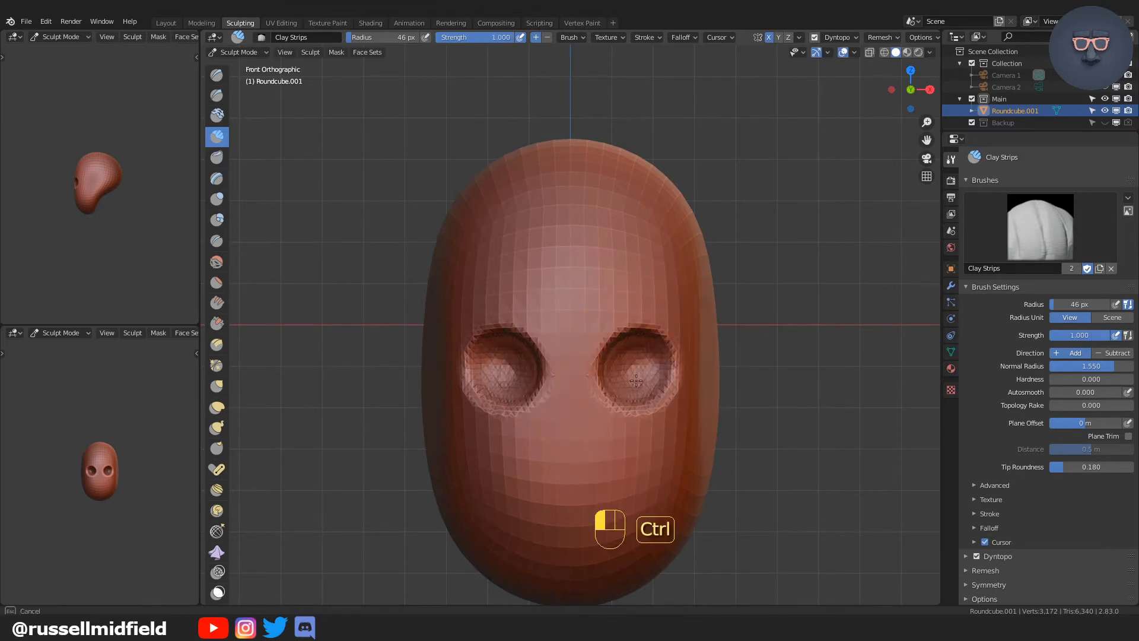
{"action": "mouse_move", "coordinate": [611, 357]}
{"action": "left_mouse_down", "text": "ctrl"}
{"action": "mouse_move", "coordinate": [620, 332]}
{"action": "mouse_move", "coordinate": [669, 380]}
{"action": "mouse_move", "coordinate": [652, 331]}
{"action": "mouse_move", "coordinate": [637, 343]}
{"action": "mouse_move", "coordinate": [667, 380]}
{"action": "mouse_move", "coordinate": [629, 389]}
{"action": "mouse_move", "coordinate": [617, 356]}
{"action": "mouse_move", "coordinate": [664, 371]}
{"action": "left_mouse_up", "text": "ctrl"}
{"action": "mouse_move", "coordinate": [680, 382]}
{"action": "middle_mouse_down"}
{"action": "mouse_move", "coordinate": [620, 376]}
{"action": "mouse_move", "coordinate": [656, 369]}
{"action": "mouse_move", "coordinate": [649, 471]}
{"action": "mouse_move", "coordinate": [701, 464]}
{"action": "mouse_move", "coordinate": [715, 444]}
{"action": "mouse_move", "coordinate": [679, 473]}
{"action": "mouse_move", "coordinate": [666, 343]}
{"action": "middle_mouse_up"}
{"action": "key", "text": "KP_1"}
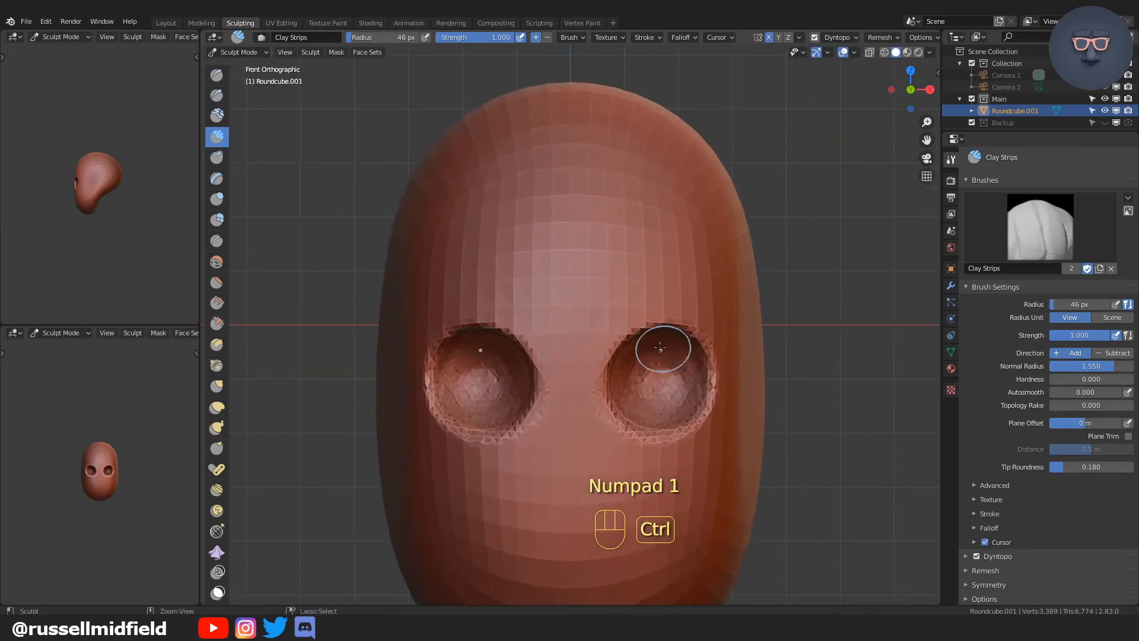
Build up thick, arched brow ridges above both eye sockets with Clay Strips at a 44 px radius
{"action": "key", "text": "f"}
{"action": "left_click", "coordinate": [600, 333]}
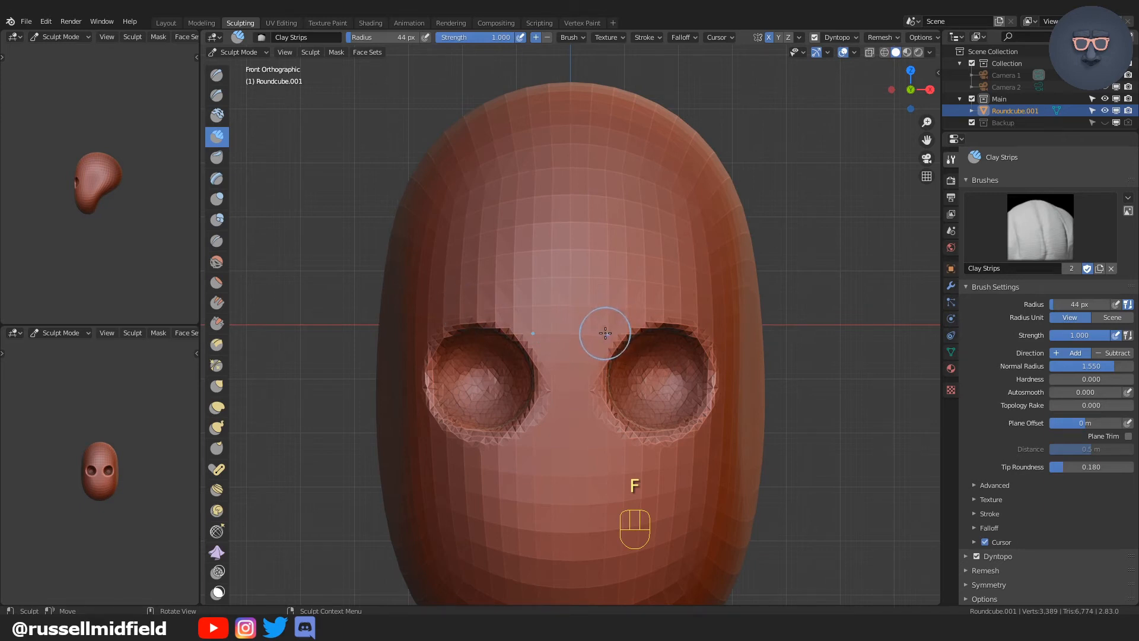
{"action": "mouse_move", "coordinate": [593, 335]}
{"action": "left_mouse_down"}
{"action": "mouse_move", "coordinate": [607, 326]}
{"action": "mouse_move", "coordinate": [599, 344]}
{"action": "mouse_move", "coordinate": [668, 313]}
{"action": "left_mouse_up"}
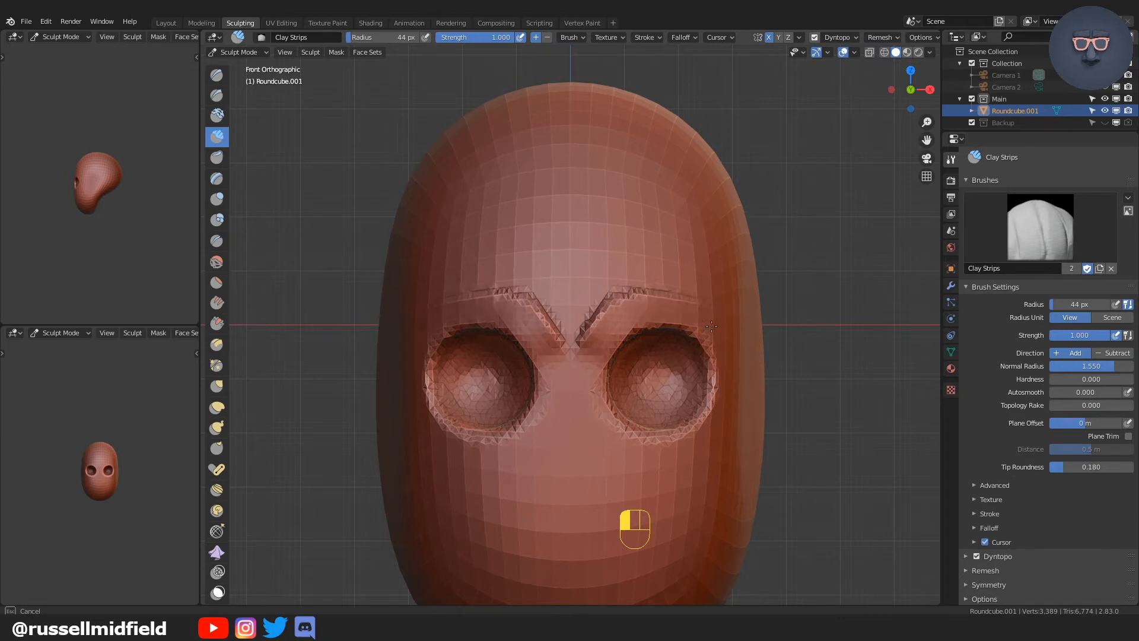
{"action": "left_click_drag", "start_coordinate": [638, 309], "coordinate": [609, 337]}
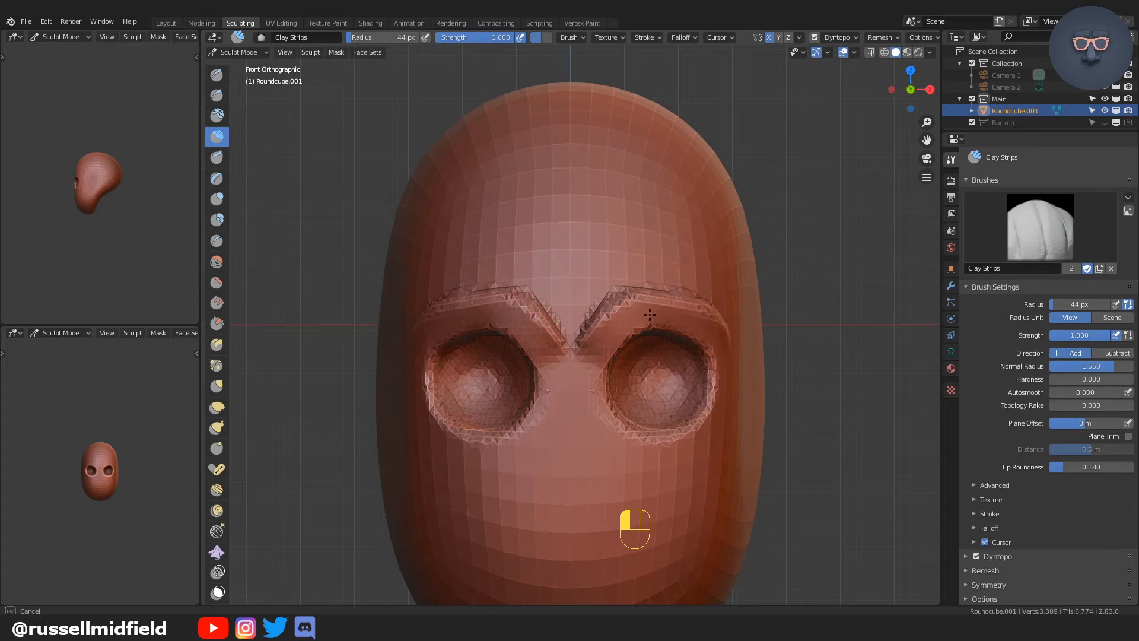
{"action": "left_click_drag", "start_coordinate": [633, 314], "coordinate": [659, 308]}
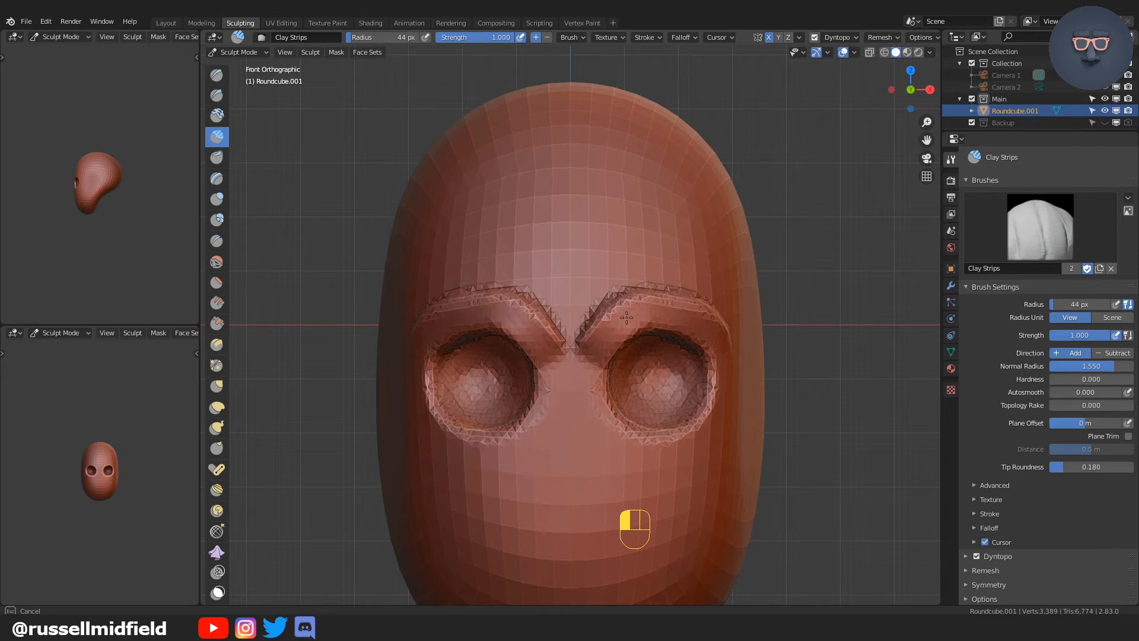
{"action": "left_click_drag", "start_coordinate": [665, 320], "coordinate": [710, 338]}
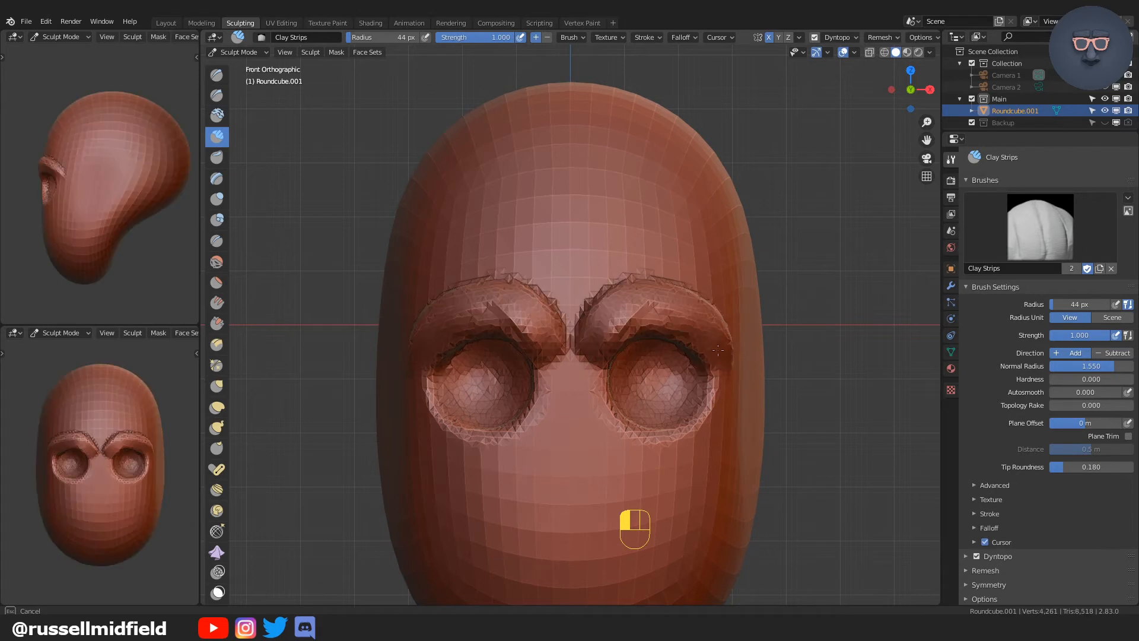
{"action": "mouse_move", "coordinate": [639, 316]}
{"action": "left_mouse_down"}
{"action": "mouse_move", "coordinate": [676, 320]}
{"action": "mouse_move", "coordinate": [670, 331]}
{"action": "mouse_move", "coordinate": [641, 323]}
{"action": "mouse_move", "coordinate": [626, 292]}
{"action": "mouse_move", "coordinate": [626, 320]}
{"action": "left_mouse_up"}
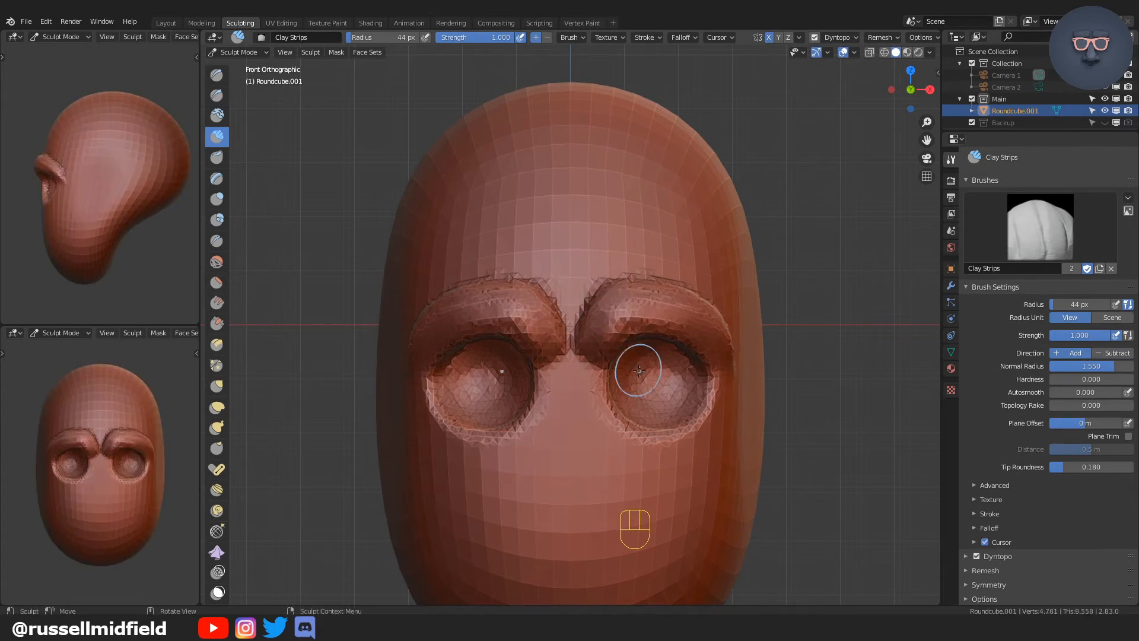
Carve in the nose bridge between the eye sockets and build up an arched ridge below it, sloping down to both sides
{"action": "middle_click_drag", "start_coordinate": [678, 430], "coordinate": [680, 328], "text": "shift"}
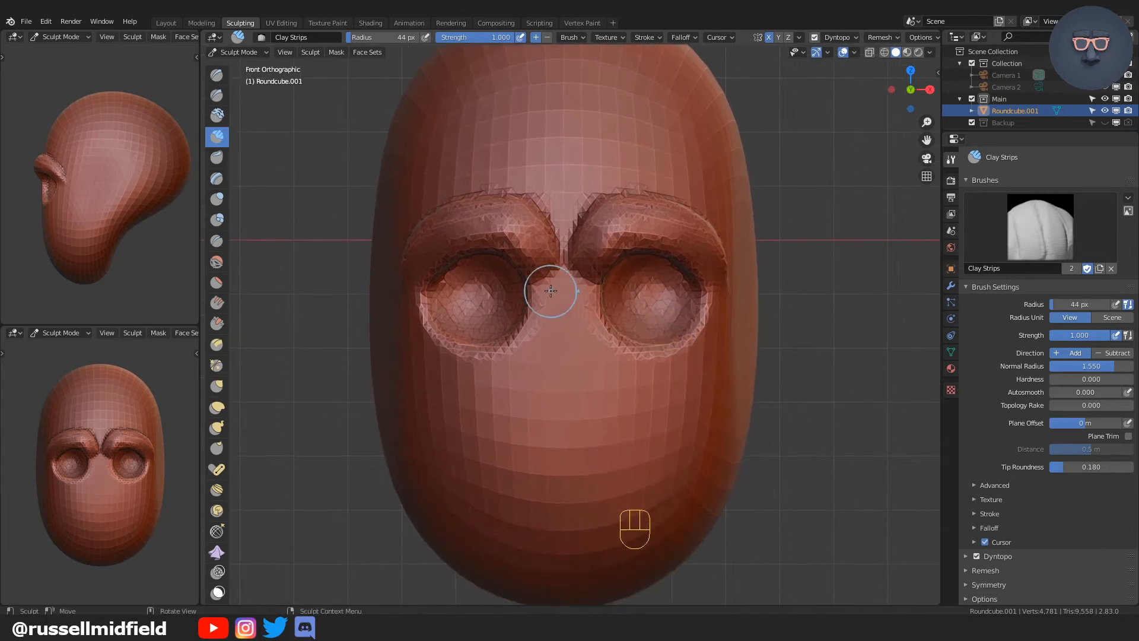
{"action": "mouse_move", "coordinate": [590, 285]}
{"action": "left_mouse_down", "text": "ctrl"}
{"action": "mouse_move", "coordinate": [540, 299]}
{"action": "mouse_move", "coordinate": [572, 284]}
{"action": "mouse_move", "coordinate": [602, 291]}
{"action": "left_mouse_up", "text": "ctrl"}
{"action": "left_click_drag", "start_coordinate": [532, 290], "coordinate": [585, 293], "text": "ctrl"}
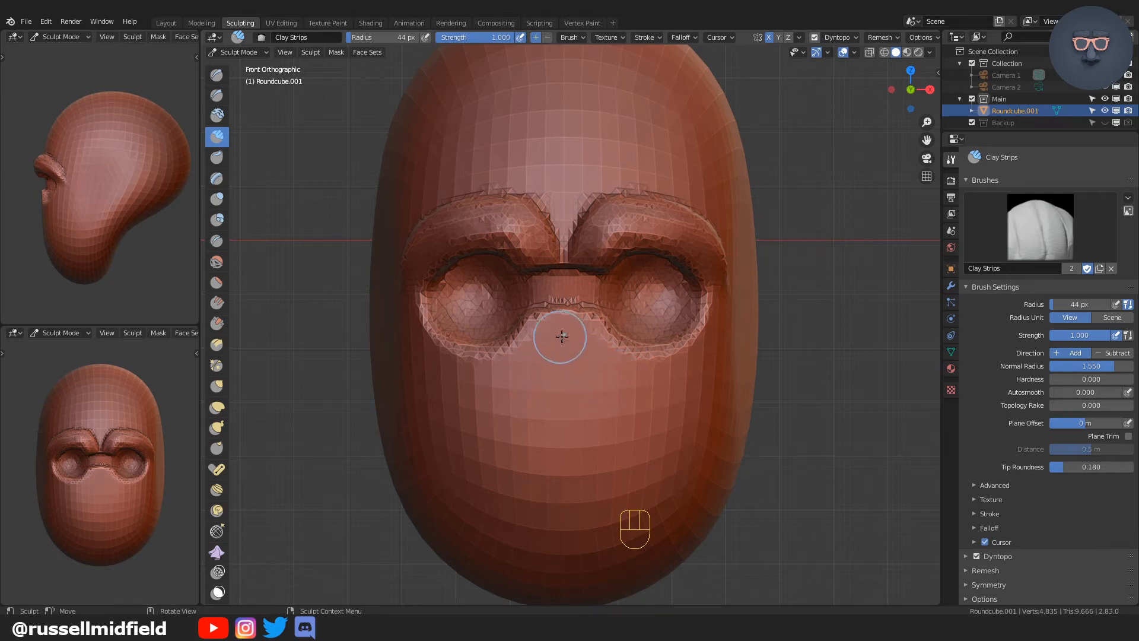
{"action": "mouse_move", "coordinate": [559, 330]}
{"action": "left_mouse_down"}
{"action": "mouse_move", "coordinate": [523, 337]}
{"action": "mouse_move", "coordinate": [557, 332]}
{"action": "mouse_move", "coordinate": [616, 357]}
{"action": "mouse_move", "coordinate": [580, 322]}
{"action": "mouse_move", "coordinate": [506, 358]}
{"action": "left_mouse_up"}
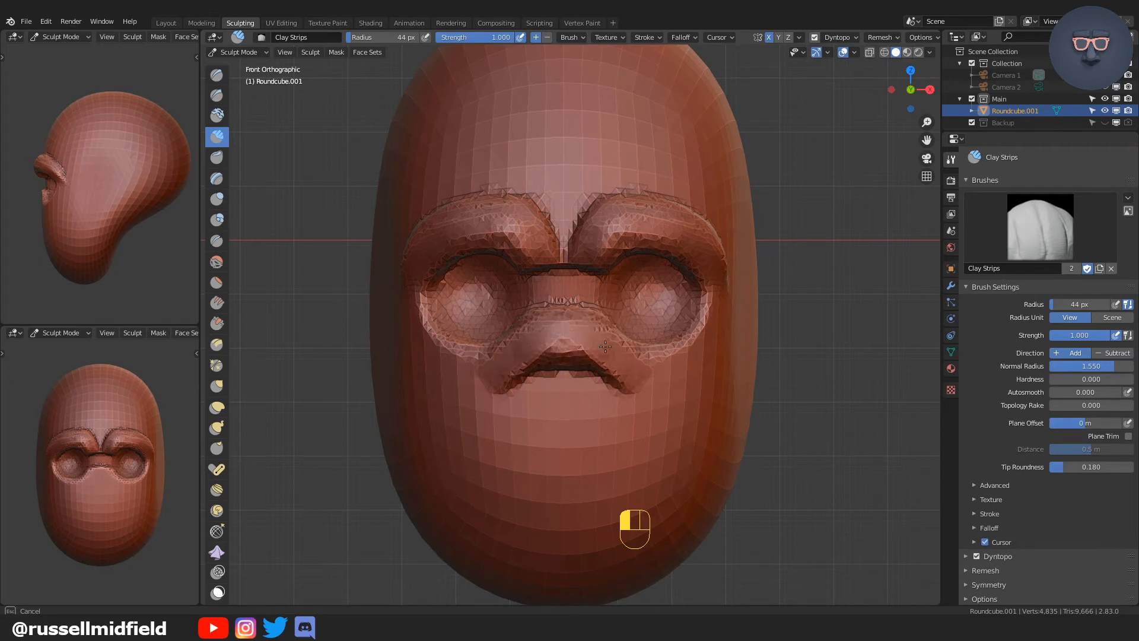
{"action": "left_click_drag", "start_coordinate": [596, 328], "coordinate": [578, 330]}
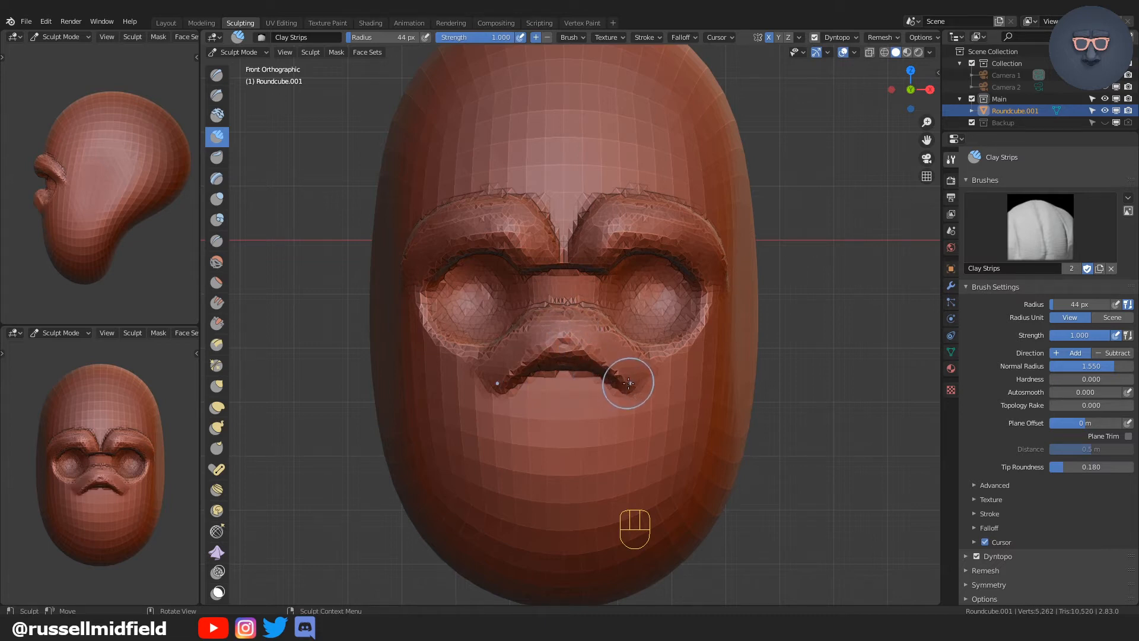
Carve a deep cavity that narrows downward below the arched nose ridge with Clay Strips in subtract direction
{"action": "middle_click_drag", "start_coordinate": [615, 407], "coordinate": [595, 318], "text": "shift"}
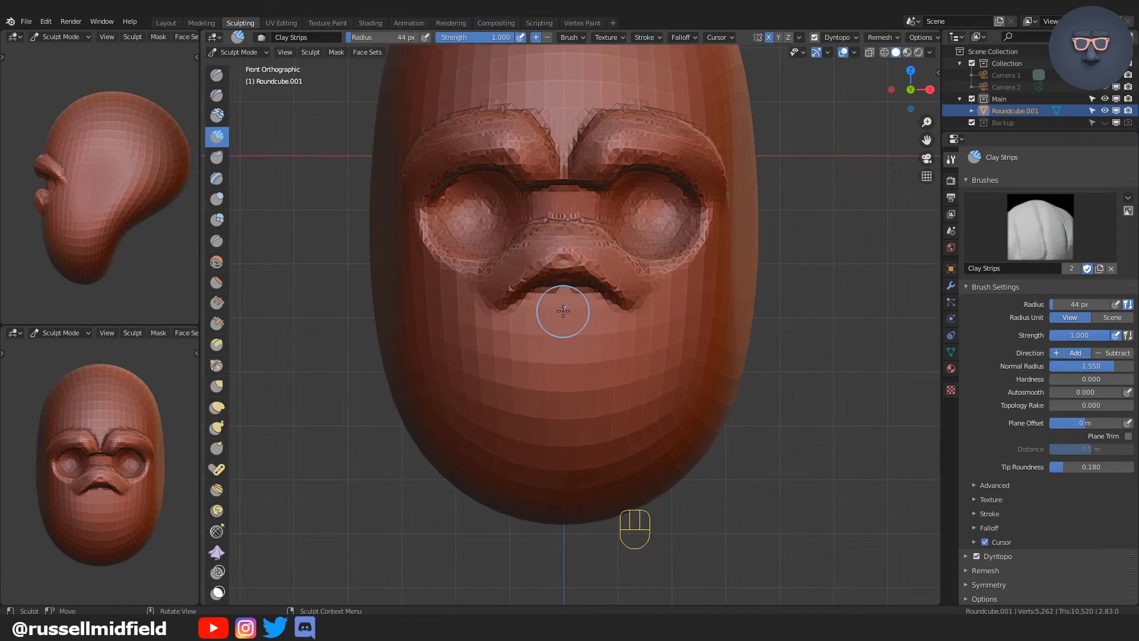
{"action": "left_click_drag", "start_coordinate": [554, 308], "coordinate": [544, 309], "text": "ctrl"}
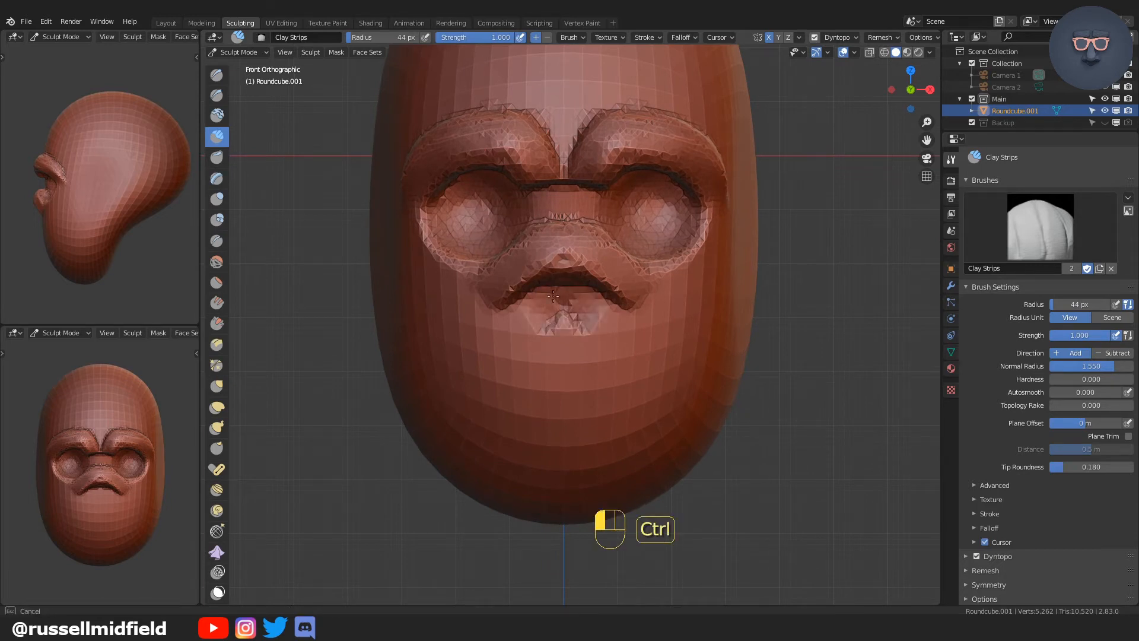
{"action": "mouse_move", "coordinate": [536, 299]}
{"action": "left_mouse_down", "text": "ctrl"}
{"action": "mouse_move", "coordinate": [559, 271]}
{"action": "mouse_move", "coordinate": [518, 314]}
{"action": "left_mouse_up", "text": "ctrl"}
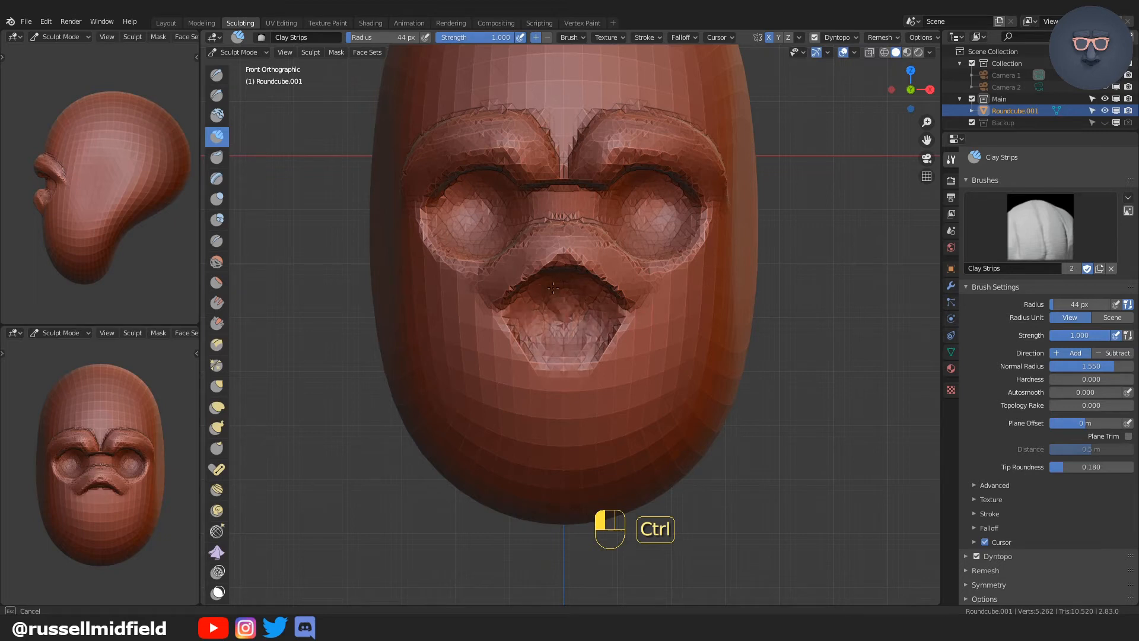
{"action": "left_click_drag", "start_coordinate": [584, 323], "coordinate": [569, 338], "text": "ctrl"}
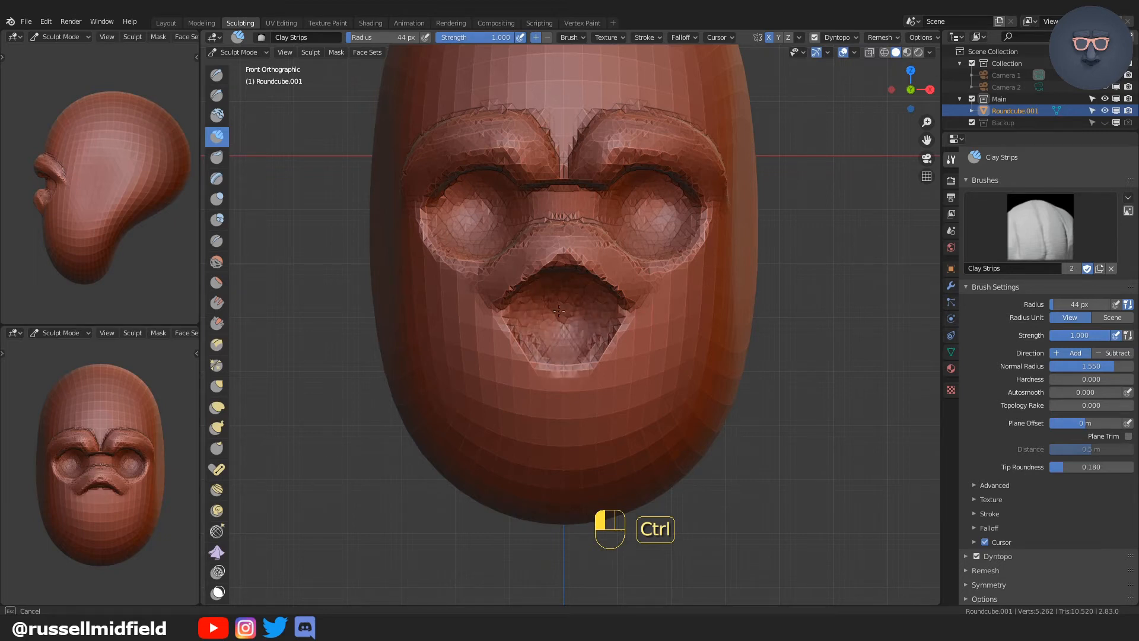
{"action": "left_click_drag", "start_coordinate": [548, 353], "coordinate": [605, 359], "text": "ctrl"}
Carve a narrow vertical groove running down from the lower edge of the nose cavity
{"action": "middle_click_drag", "start_coordinate": [624, 396], "coordinate": [616, 308], "text": "shift"}
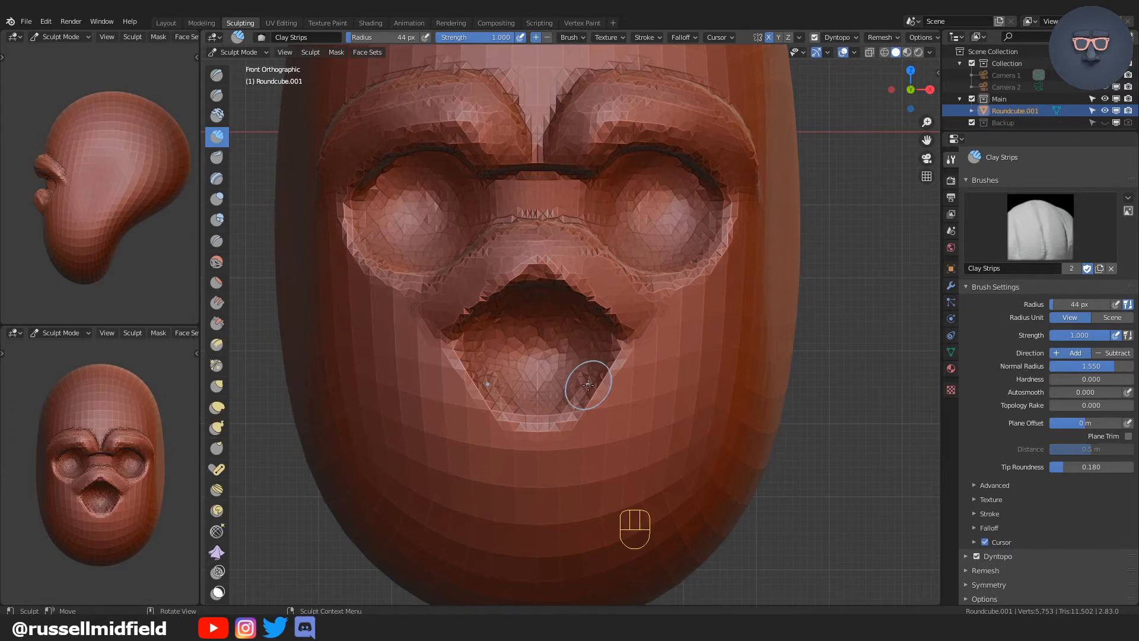
{"action": "mouse_move", "coordinate": [543, 426]}
{"action": "left_mouse_down", "text": "ctrl"}
{"action": "mouse_move", "coordinate": [538, 454]}
{"action": "mouse_move", "coordinate": [532, 429]}
{"action": "left_mouse_up", "text": "ctrl"}
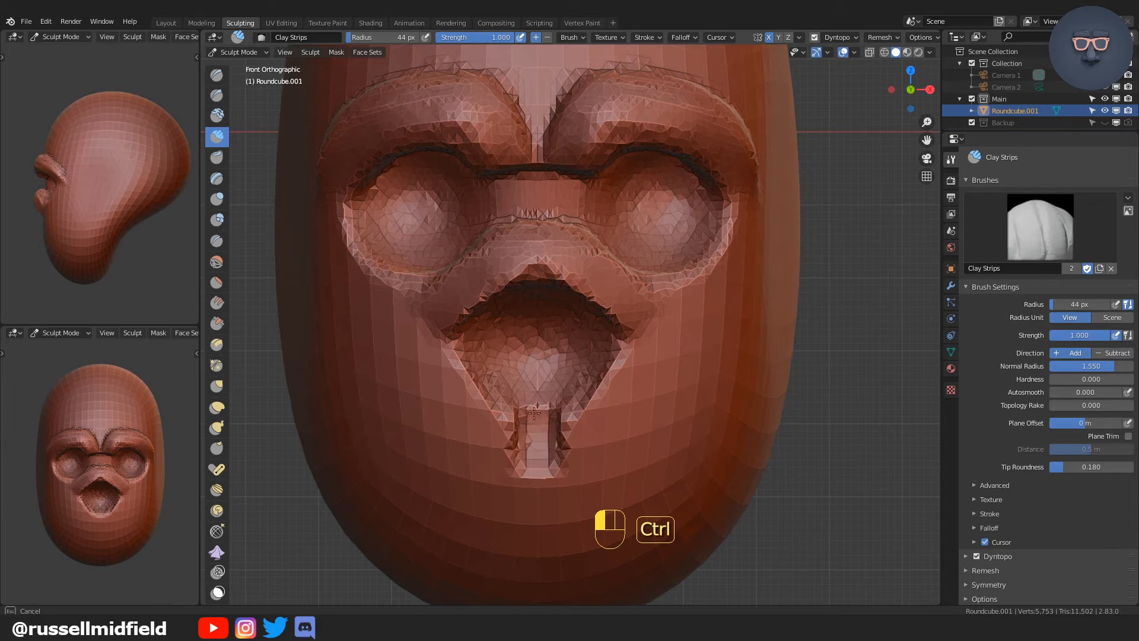
{"action": "left_click_drag", "start_coordinate": [531, 438], "coordinate": [533, 454], "text": "ctrl"}
Build up a wide horizontal mouth mound across the face just below the vertical groove
{"action": "mouse_move", "coordinate": [602, 448]}
{"action": "middle_mouse_down", "text": "shift"}
{"action": "mouse_move", "coordinate": [604, 340]}
{"action": "mouse_move", "coordinate": [600, 355]}
{"action": "middle_mouse_up", "text": "shift"}
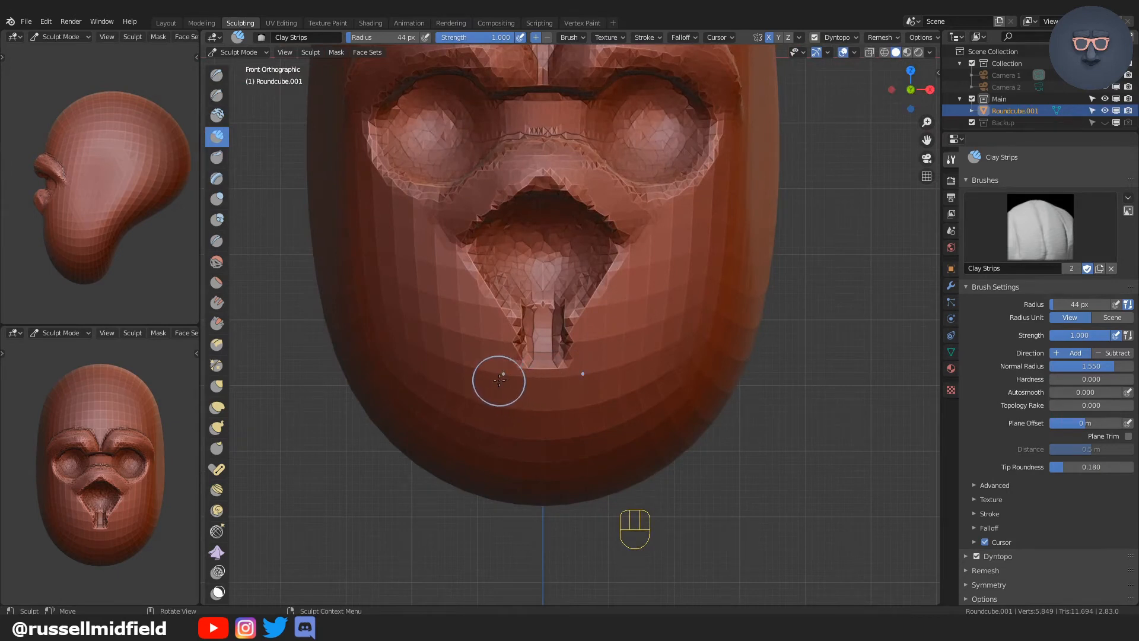
{"action": "left_click_drag", "start_coordinate": [494, 383], "coordinate": [488, 384]}
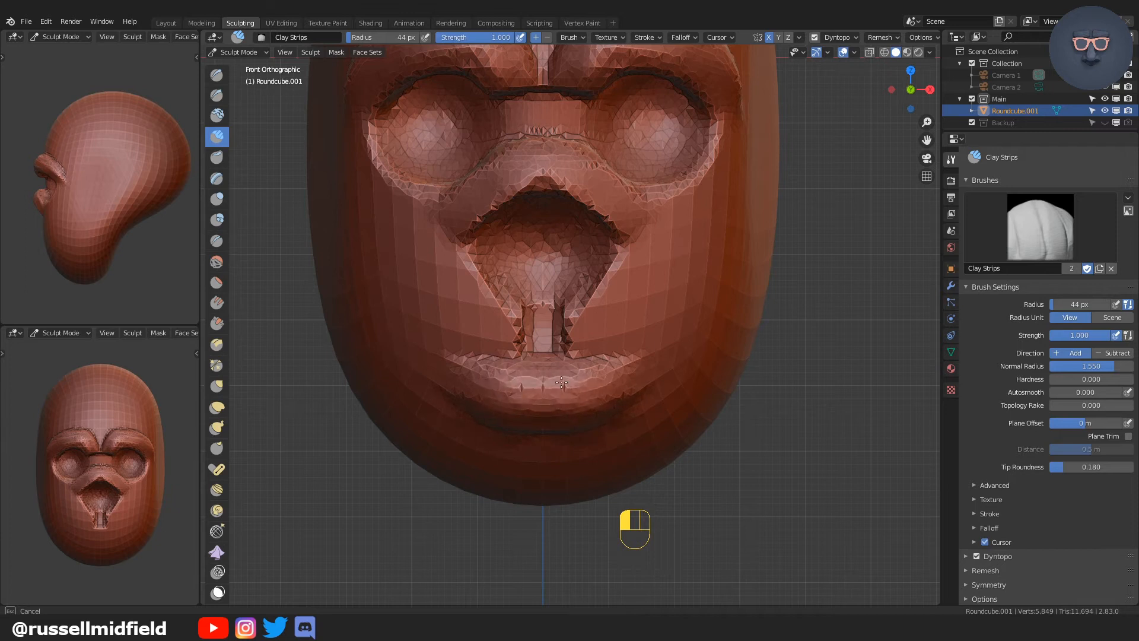
{"action": "mouse_move", "coordinate": [498, 406]}
{"action": "left_mouse_down"}
{"action": "mouse_move", "coordinate": [595, 439]}
{"action": "mouse_move", "coordinate": [600, 425]}
{"action": "mouse_move", "coordinate": [526, 386]}
{"action": "mouse_move", "coordinate": [453, 373]}
{"action": "mouse_move", "coordinate": [680, 369]}
{"action": "left_mouse_up"}
{"action": "mouse_move", "coordinate": [681, 368]}
{"action": "middle_mouse_down", "text": "ctrl"}
{"action": "mouse_move", "coordinate": [658, 403]}
{"action": "mouse_move", "coordinate": [600, 443]}
{"action": "mouse_move", "coordinate": [574, 422]}
{"action": "mouse_move", "coordinate": [661, 418]}
{"action": "mouse_move", "coordinate": [701, 397]}
{"action": "mouse_move", "coordinate": [636, 343]}
{"action": "middle_mouse_up", "text": "ctrl"}
{"action": "key", "text": "KP_1"}
Build up a rounded, protruding chin below the mouth mound with Clay Strips at a 64 px radius
{"action": "middle_click_drag", "start_coordinate": [557, 363], "coordinate": [549, 284]}
{"action": "key", "text": "f"}
{"action": "left_click", "coordinate": [564, 256]}
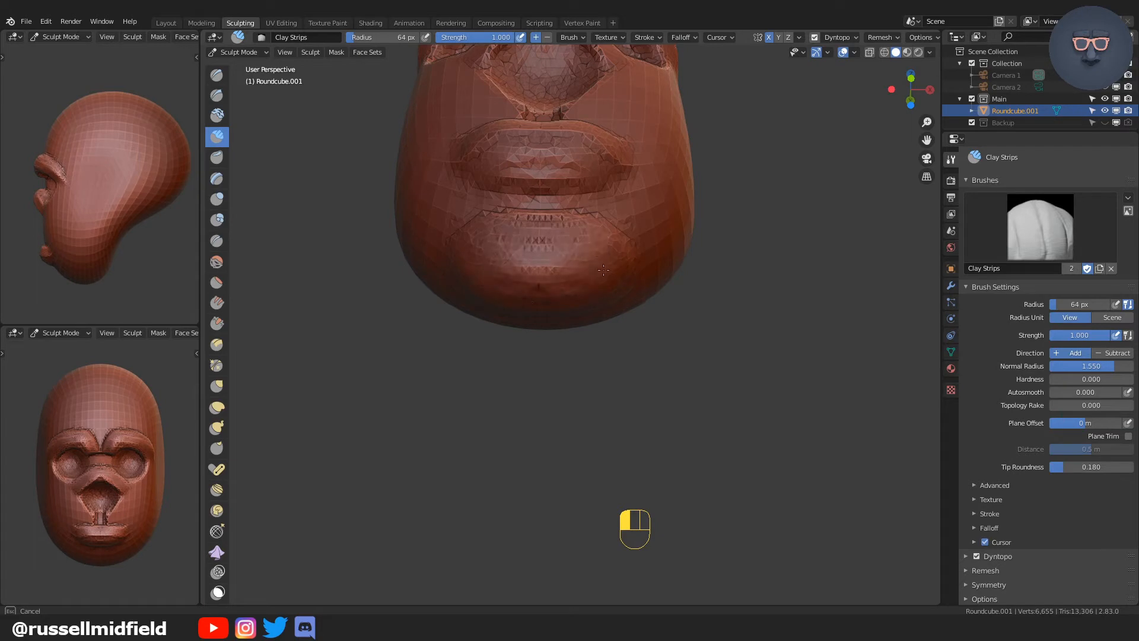
{"action": "left_click_drag", "start_coordinate": [574, 240], "coordinate": [585, 267]}
{"action": "mouse_move", "coordinate": [585, 267]}
{"action": "middle_mouse_down"}
{"action": "mouse_move", "coordinate": [617, 344]}
{"action": "mouse_move", "coordinate": [574, 287]}
{"action": "middle_mouse_up"}
{"action": "mouse_move", "coordinate": [574, 288]}
{"action": "left_mouse_down"}
{"action": "mouse_move", "coordinate": [525, 253]}
{"action": "mouse_move", "coordinate": [581, 293]}
{"action": "left_mouse_up"}
{"action": "middle_click_drag", "start_coordinate": [572, 295], "coordinate": [572, 253]}
{"action": "left_click_drag", "start_coordinate": [486, 267], "coordinate": [486, 267]}
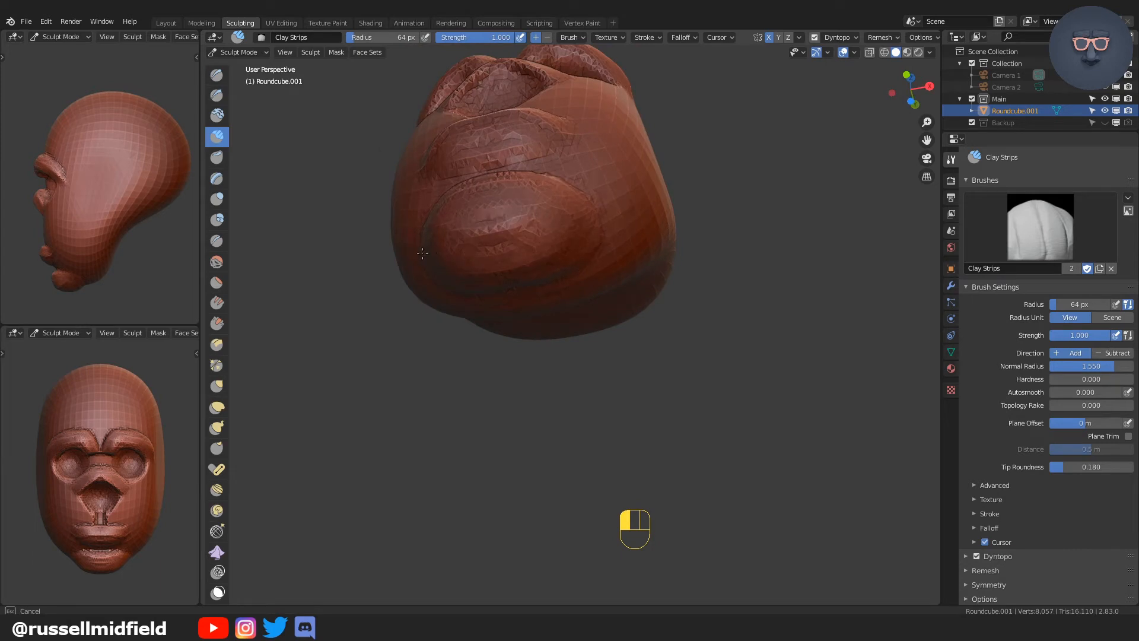
{"action": "left_click_drag", "start_coordinate": [490, 254], "coordinate": [594, 234]}
Carve mirrored hollows into the cheeks beside the mouth with Clay Strips at a 39 px radius in subtract direction
{"action": "mouse_move", "coordinate": [595, 241]}
{"action": "middle_mouse_down"}
{"action": "mouse_move", "coordinate": [615, 358]}
{"action": "mouse_move", "coordinate": [544, 404]}
{"action": "middle_mouse_up"}
{"action": "key", "text": "KP_1"}
{"action": "middle_click_drag", "start_coordinate": [636, 318], "coordinate": [575, 305], "text": "shift"}
{"action": "key", "text": "f"}
{"action": "left_click", "coordinate": [564, 309]}
{"action": "key", "text": "c"}
{"action": "left_click_drag", "start_coordinate": [560, 295], "coordinate": [555, 334], "text": "ctrl"}
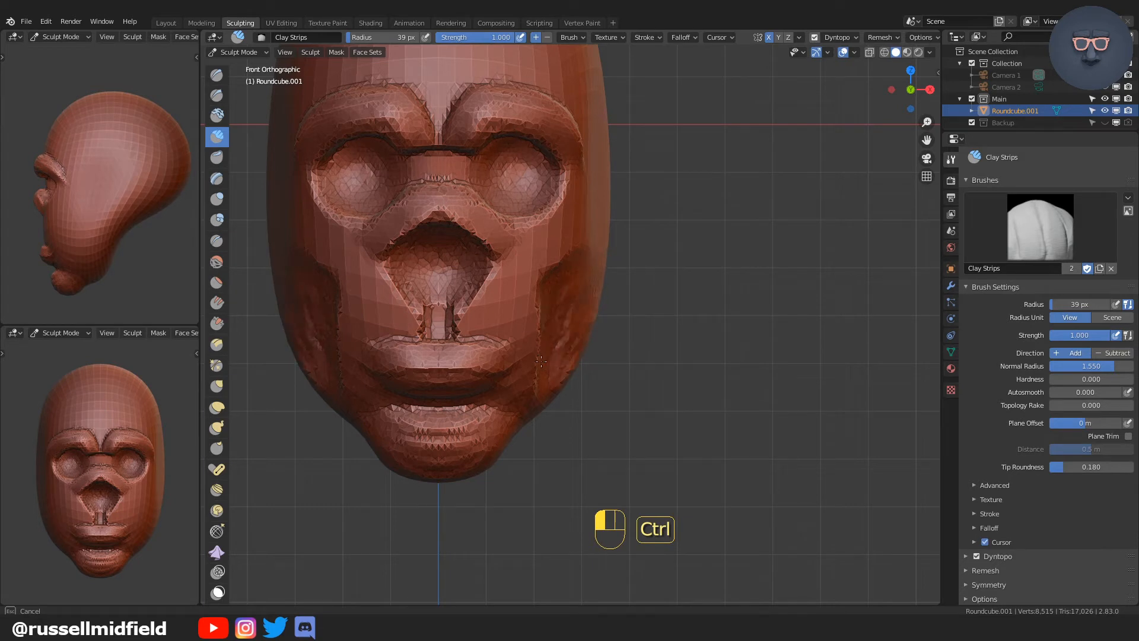
{"action": "mouse_move", "coordinate": [551, 354]}
{"action": "left_mouse_down", "text": "ctrl"}
{"action": "mouse_move", "coordinate": [573, 332]}
{"action": "mouse_move", "coordinate": [585, 264]}
{"action": "left_mouse_up", "text": "ctrl"}
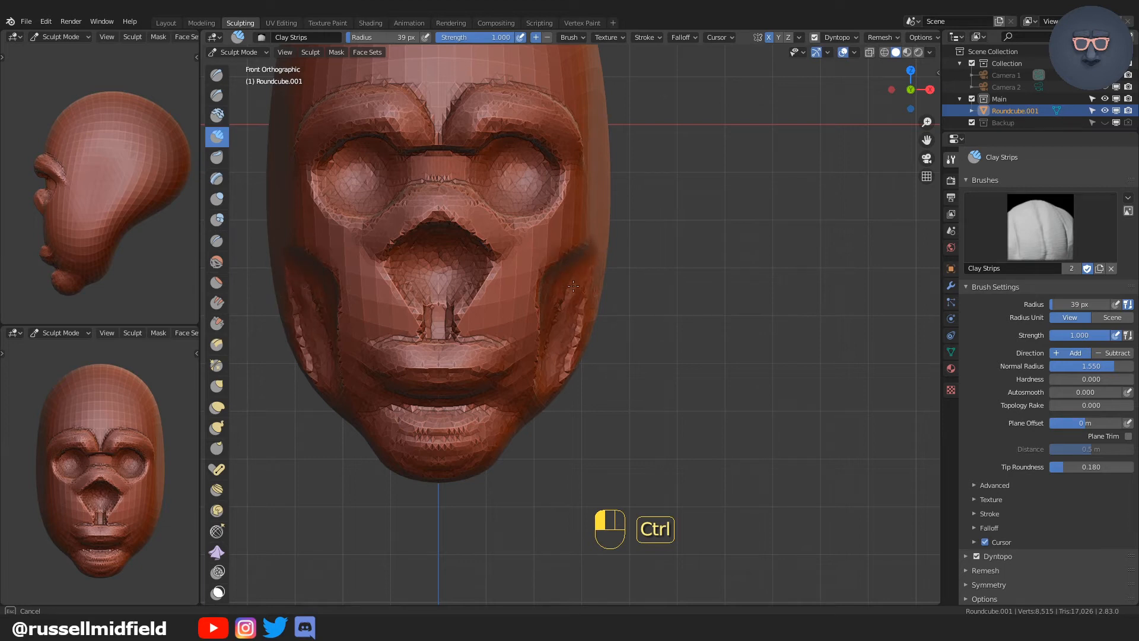
{"action": "mouse_move", "coordinate": [581, 309]}
{"action": "left_mouse_down", "text": "ctrl"}
{"action": "mouse_move", "coordinate": [551, 379]}
{"action": "mouse_move", "coordinate": [540, 373]}
{"action": "mouse_move", "coordinate": [561, 356]}
{"action": "mouse_move", "coordinate": [587, 279]}
{"action": "left_mouse_up", "text": "ctrl"}
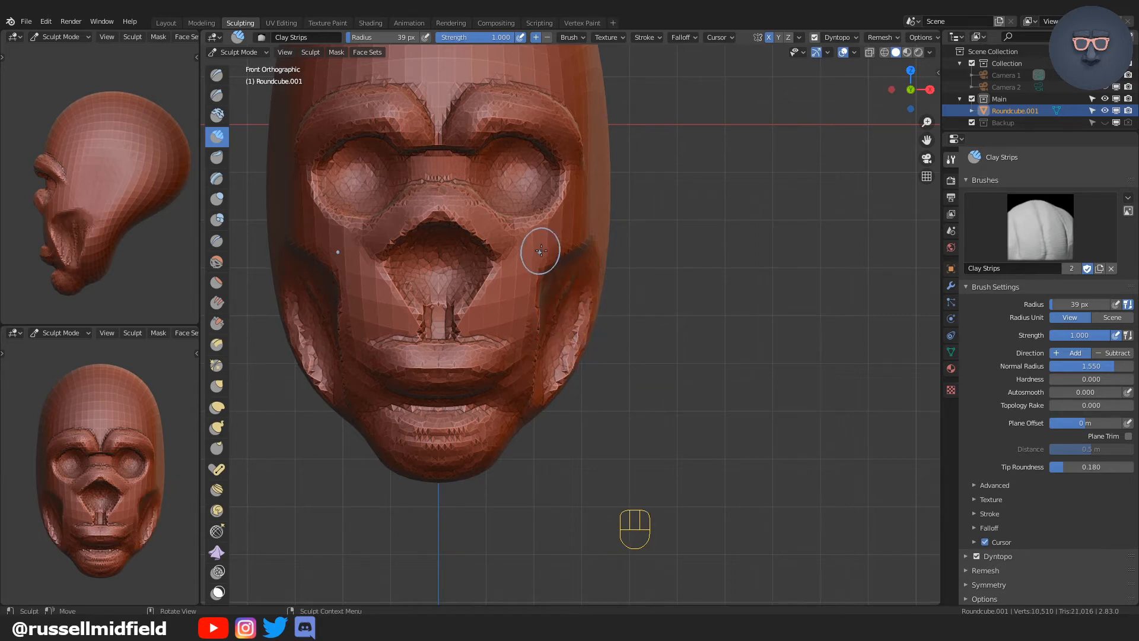
Build up cheekbones below the eye sockets and extend them as thick ridges back along both sides of the head
{"action": "left_click_drag", "start_coordinate": [546, 244], "coordinate": [548, 248]}
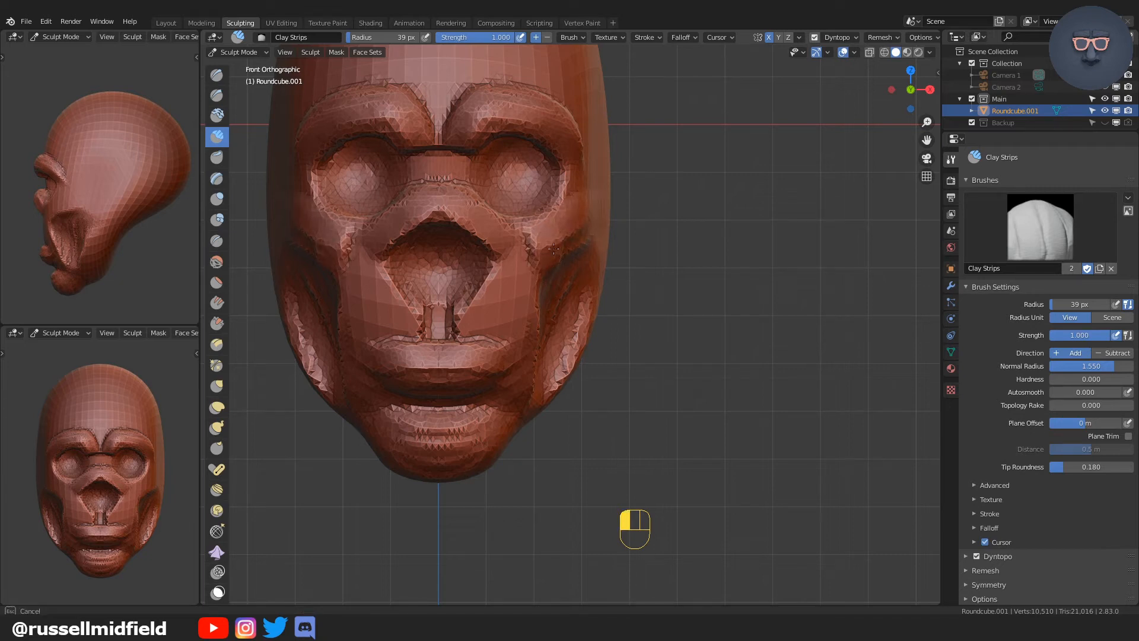
{"action": "mouse_move", "coordinate": [542, 270]}
{"action": "left_mouse_down"}
{"action": "mouse_move", "coordinate": [529, 243]}
{"action": "mouse_move", "coordinate": [545, 264]}
{"action": "left_mouse_up"}
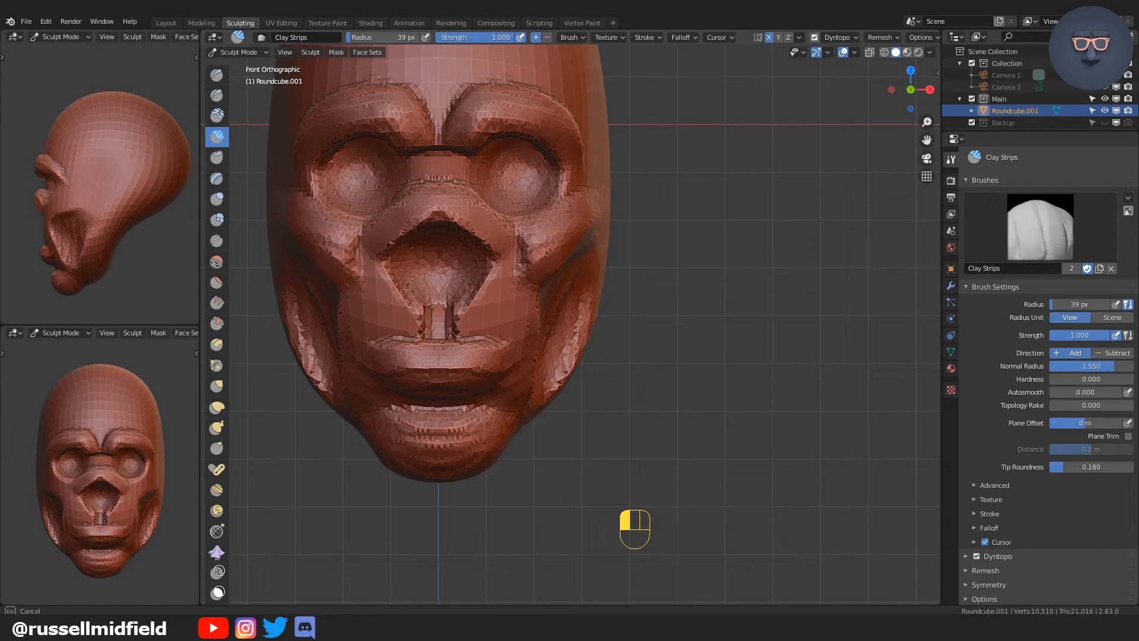
{"action": "left_click_drag", "start_coordinate": [584, 225], "coordinate": [586, 242]}
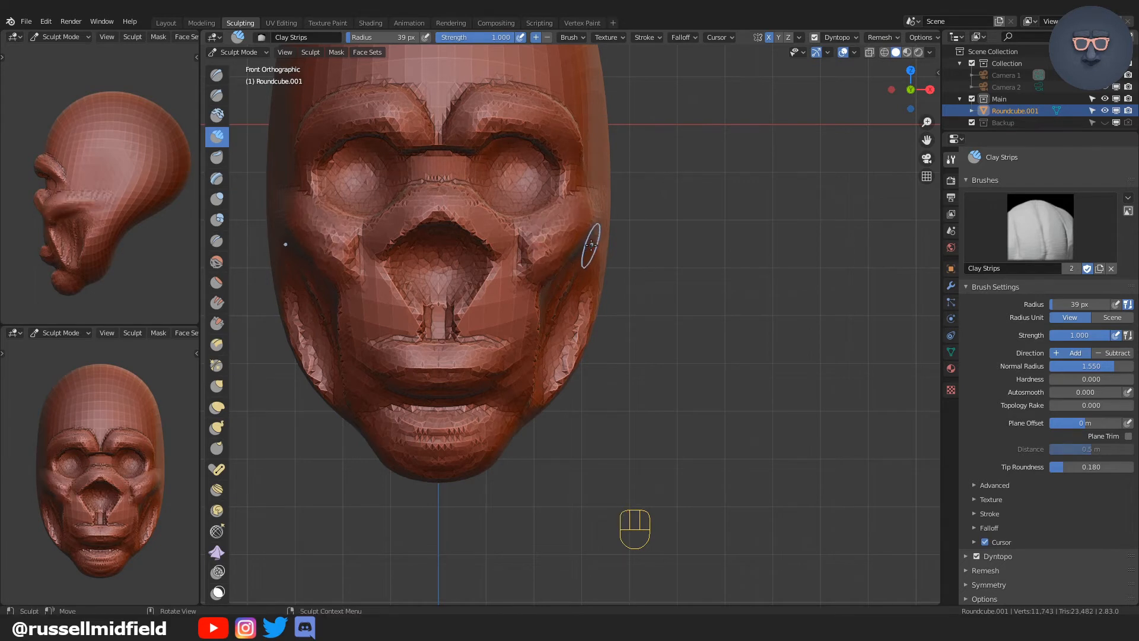
{"action": "middle_click_drag", "start_coordinate": [633, 265], "coordinate": [523, 282]}
{"action": "mouse_move", "coordinate": [501, 272]}
{"action": "left_mouse_down"}
{"action": "mouse_move", "coordinate": [480, 216]}
{"action": "mouse_move", "coordinate": [617, 220]}
{"action": "mouse_move", "coordinate": [475, 209]}
{"action": "mouse_move", "coordinate": [599, 189]}
{"action": "mouse_move", "coordinate": [479, 194]}
{"action": "mouse_move", "coordinate": [611, 211]}
{"action": "mouse_move", "coordinate": [620, 227]}
{"action": "left_mouse_up"}
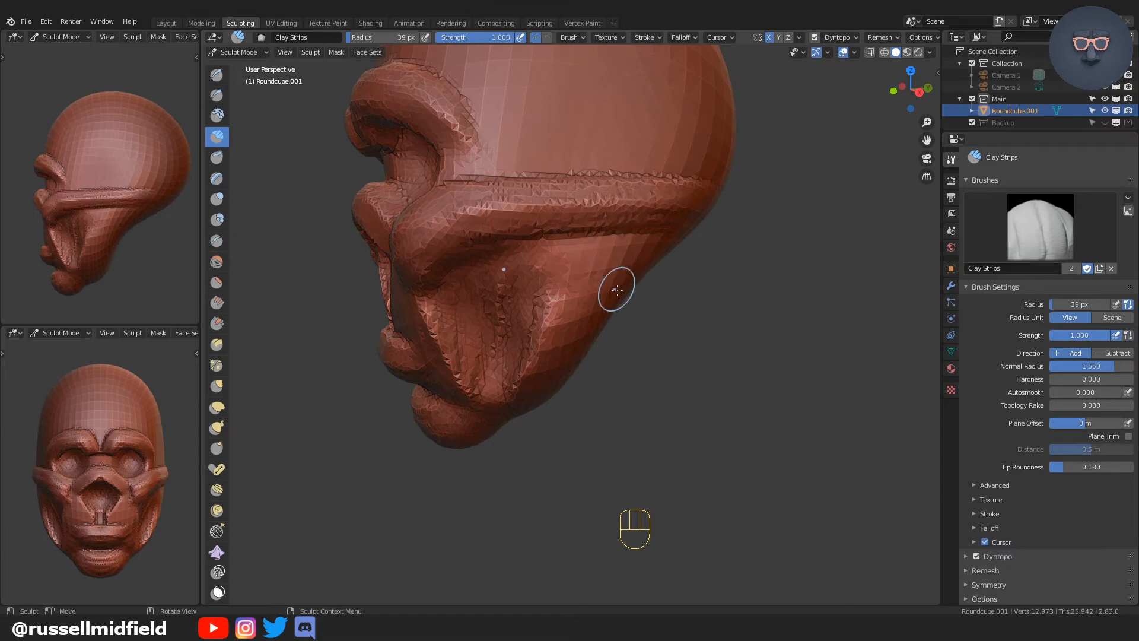
Carve broad hollows into the sides of the skull above the cheekbone ridges at a 57 px radius
{"action": "mouse_move", "coordinate": [610, 318]}
{"action": "middle_mouse_down"}
{"action": "mouse_move", "coordinate": [584, 368]}
{"action": "mouse_move", "coordinate": [606, 304]}
{"action": "mouse_move", "coordinate": [579, 287]}
{"action": "middle_mouse_up"}
{"action": "key", "text": "f"}
{"action": "left_click", "coordinate": [589, 366]}
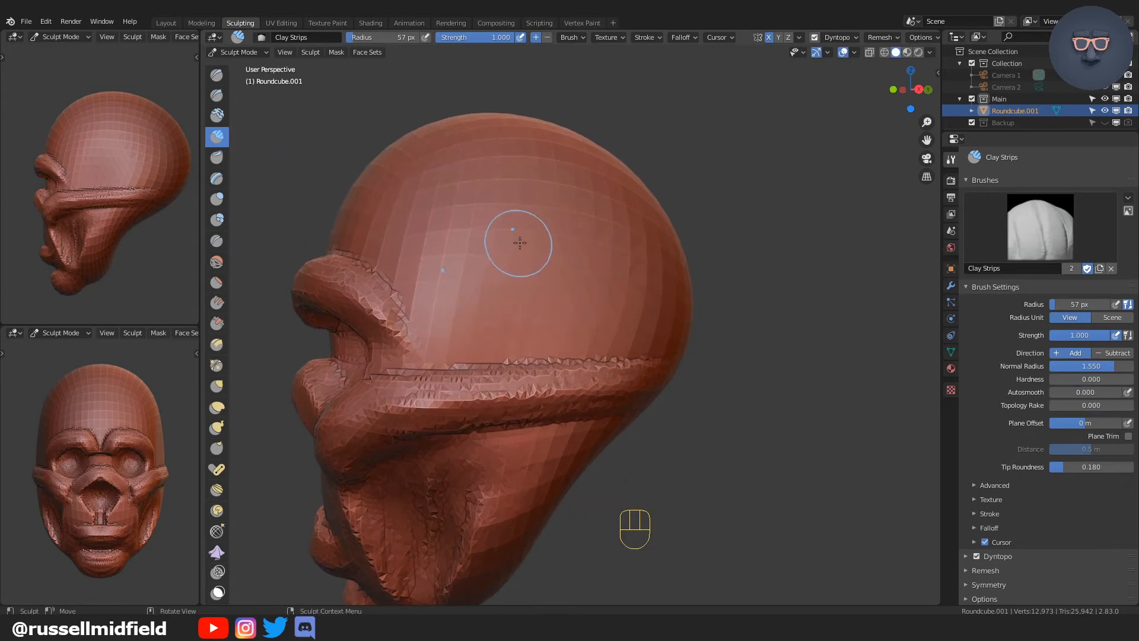
{"action": "mouse_move", "coordinate": [525, 230]}
{"action": "left_mouse_down", "text": "ctrl"}
{"action": "mouse_move", "coordinate": [497, 332]}
{"action": "mouse_move", "coordinate": [534, 320]}
{"action": "mouse_move", "coordinate": [499, 261]}
{"action": "mouse_move", "coordinate": [570, 308]}
{"action": "mouse_move", "coordinate": [593, 267]}
{"action": "mouse_move", "coordinate": [630, 270]}
{"action": "mouse_move", "coordinate": [653, 344]}
{"action": "mouse_move", "coordinate": [569, 255]}
{"action": "mouse_move", "coordinate": [599, 227]}
{"action": "mouse_move", "coordinate": [534, 249]}
{"action": "mouse_move", "coordinate": [504, 332]}
{"action": "mouse_move", "coordinate": [522, 279]}
{"action": "mouse_move", "coordinate": [610, 281]}
{"action": "mouse_move", "coordinate": [614, 303]}
{"action": "left_mouse_up", "text": "ctrl"}
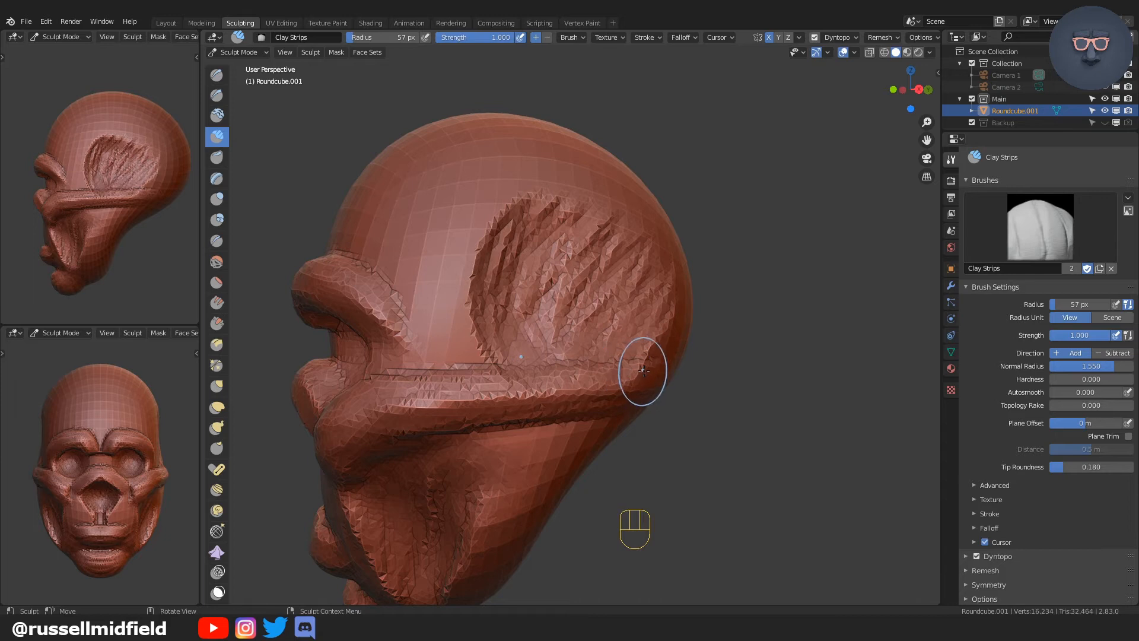
{"action": "left_click_drag", "start_coordinate": [537, 240], "coordinate": [534, 276], "text": "ctrl"}
Build up the forehead above both brow ridges with Clay Strips at a 43 px radius
{"action": "mouse_move", "coordinate": [548, 286]}
{"action": "middle_mouse_down"}
{"action": "mouse_move", "coordinate": [627, 300]}
{"action": "mouse_move", "coordinate": [623, 267]}
{"action": "middle_mouse_up"}
{"action": "key", "text": "f"}
{"action": "left_click", "coordinate": [541, 242]}
{"action": "mouse_move", "coordinate": [541, 242]}
{"action": "left_mouse_down"}
{"action": "mouse_move", "coordinate": [538, 218]}
{"action": "mouse_move", "coordinate": [558, 234]}
{"action": "mouse_move", "coordinate": [605, 227]}
{"action": "mouse_move", "coordinate": [581, 248]}
{"action": "mouse_move", "coordinate": [451, 238]}
{"action": "mouse_move", "coordinate": [584, 240]}
{"action": "mouse_move", "coordinate": [616, 270]}
{"action": "left_mouse_up"}
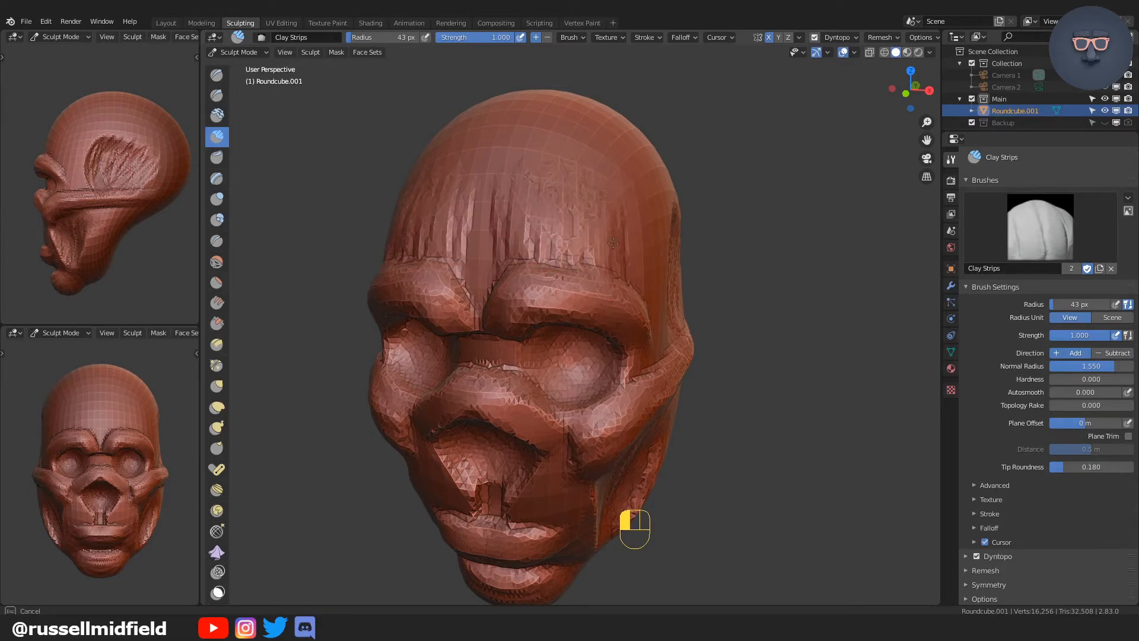
{"action": "mouse_move", "coordinate": [560, 235]}
{"action": "left_mouse_down"}
{"action": "mouse_move", "coordinate": [498, 241]}
{"action": "mouse_move", "coordinate": [590, 255]}
{"action": "left_mouse_up"}
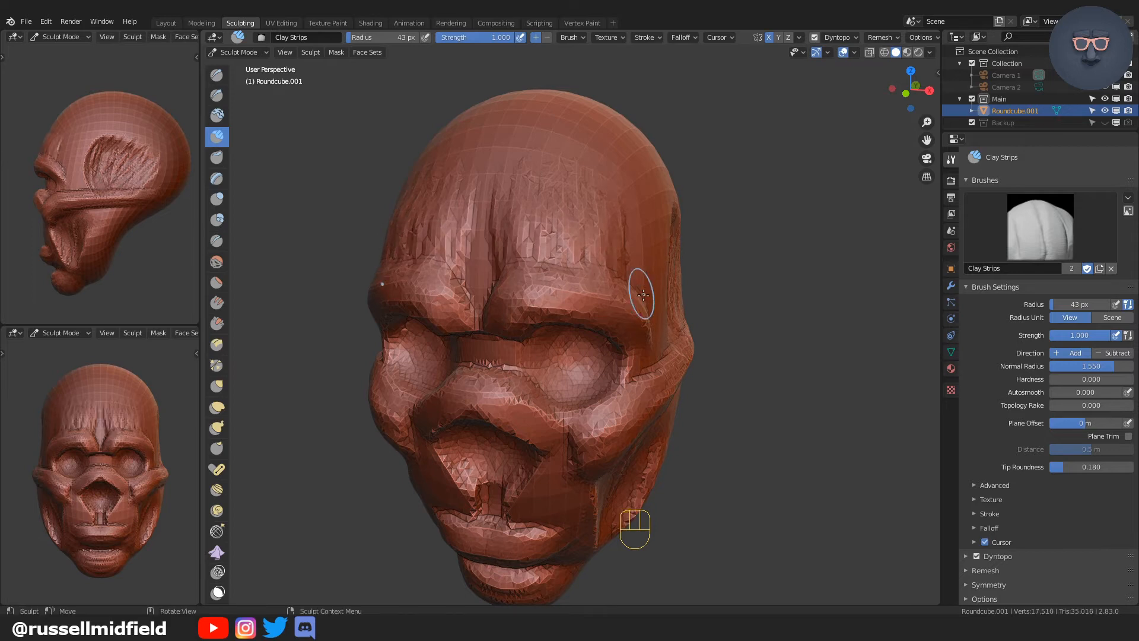
Add clay to the side of the forehead and down from the outer brow toward the cheekbone ridge
{"action": "middle_click_drag", "start_coordinate": [641, 305], "coordinate": [542, 288]}
{"action": "left_click_drag", "start_coordinate": [441, 272], "coordinate": [441, 271]}
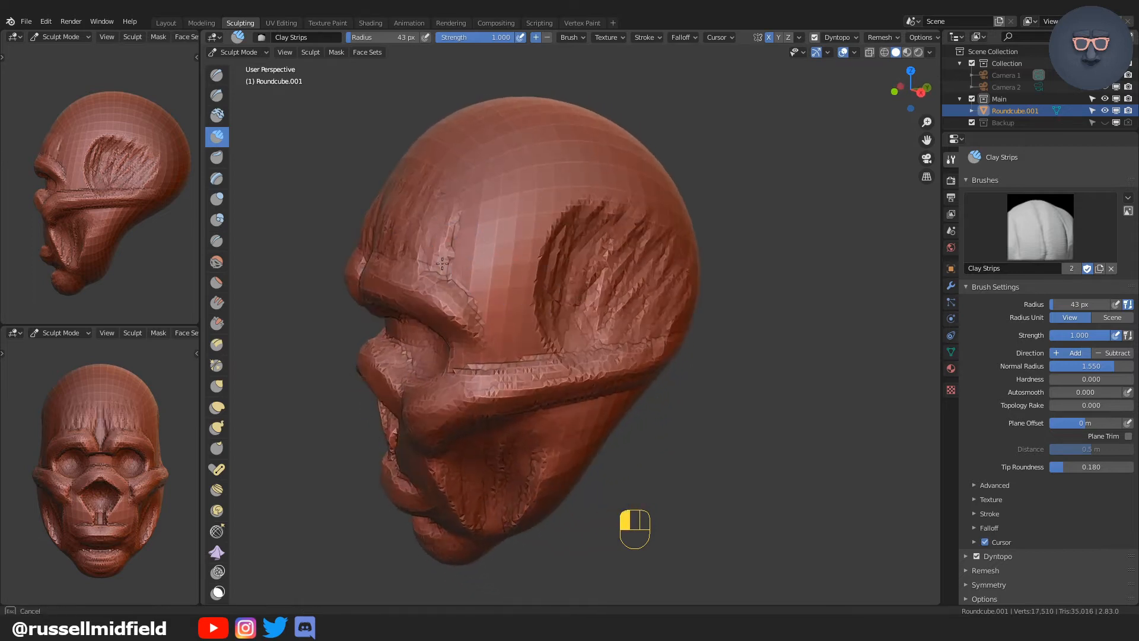
{"action": "mouse_move", "coordinate": [483, 322]}
{"action": "left_mouse_down"}
{"action": "mouse_move", "coordinate": [470, 361]}
{"action": "mouse_move", "coordinate": [570, 368]}
{"action": "left_mouse_up"}
{"action": "middle_click_drag", "start_coordinate": [569, 367], "coordinate": [593, 362]}
In Object Mode, add a round cube with radius 1.00 and move it about 2.91 m down onto the nose cavity
{"action": "key", "text": "ctrl+Tab"}
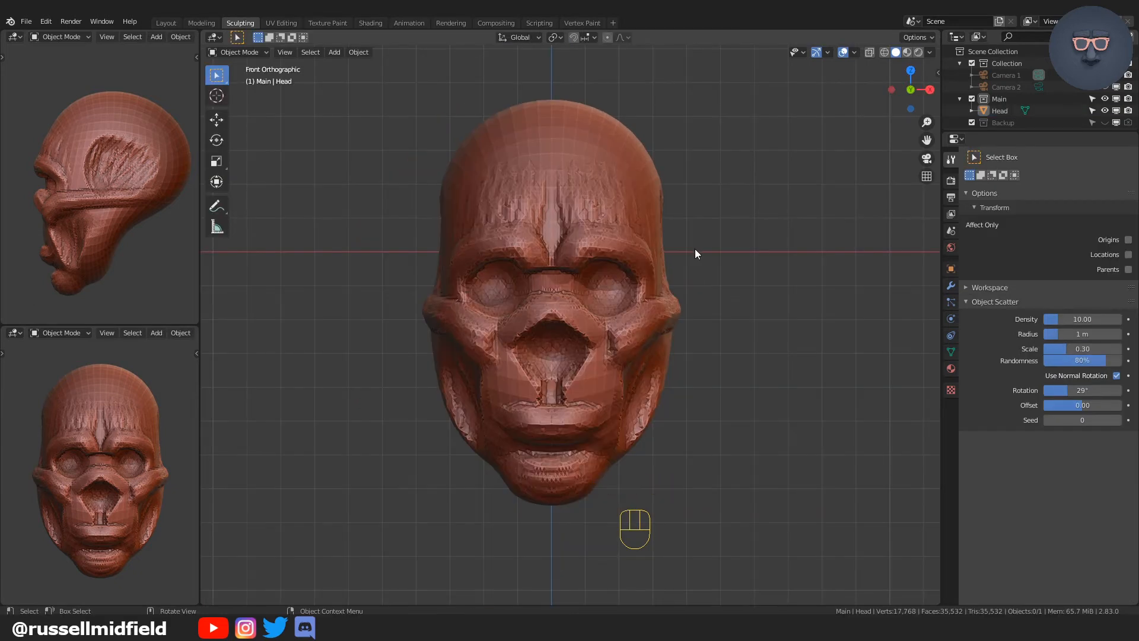
{"action": "key", "text": "shift+a"}
{"action": "mouse_move", "coordinate": [665, 248]}
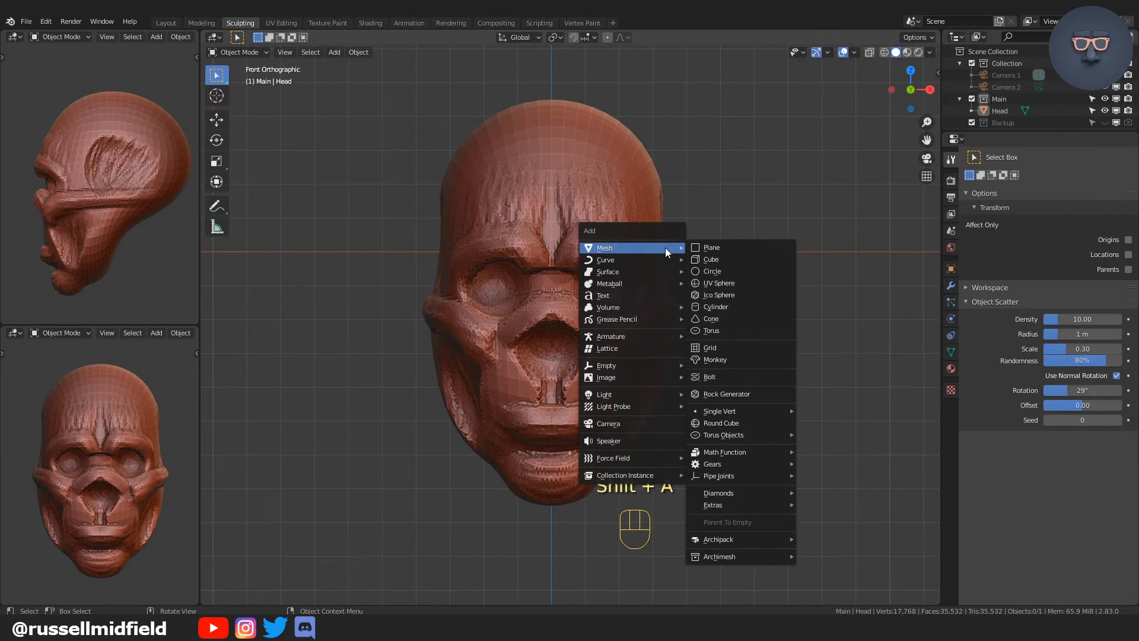
{"action": "left_click", "coordinate": [718, 422]}
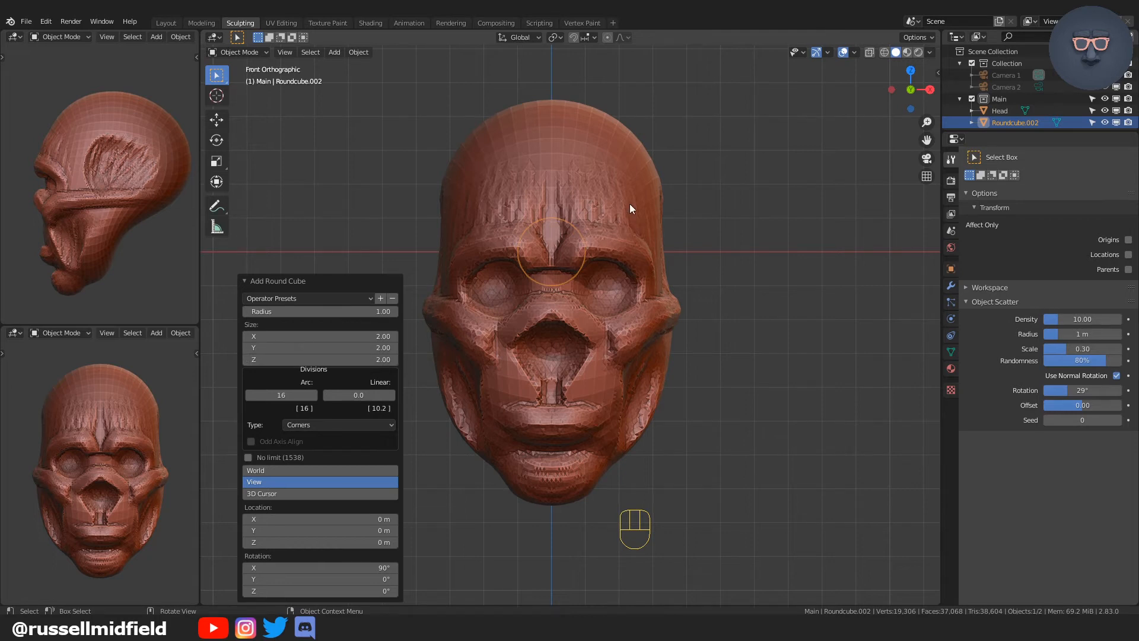
{"action": "key", "text": "g"}
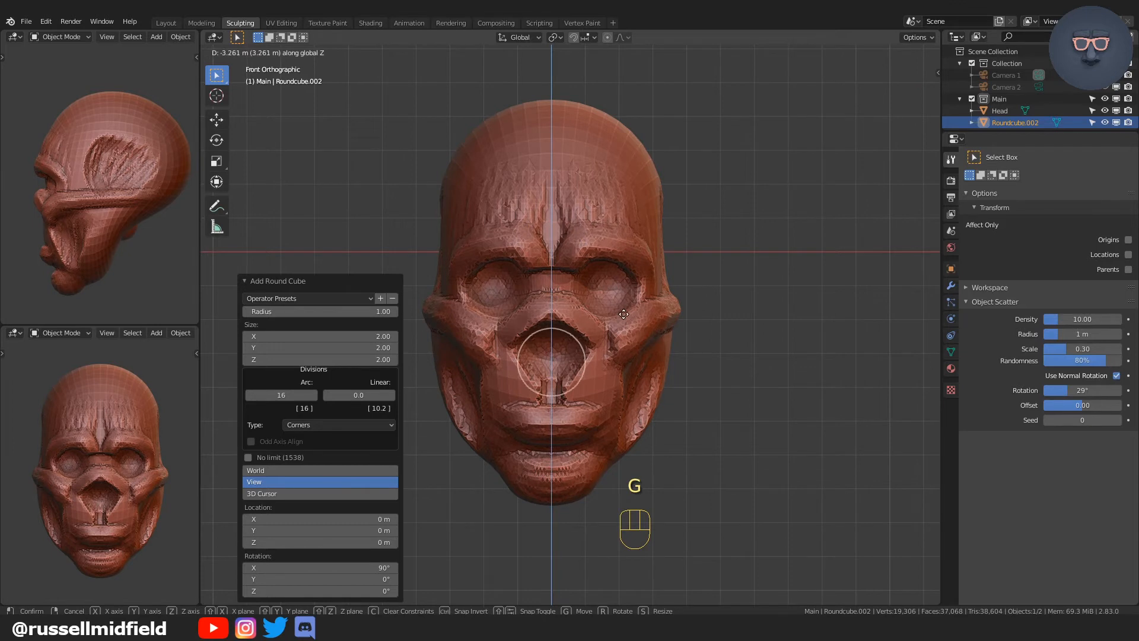
{"action": "left_click", "coordinate": [625, 306]}
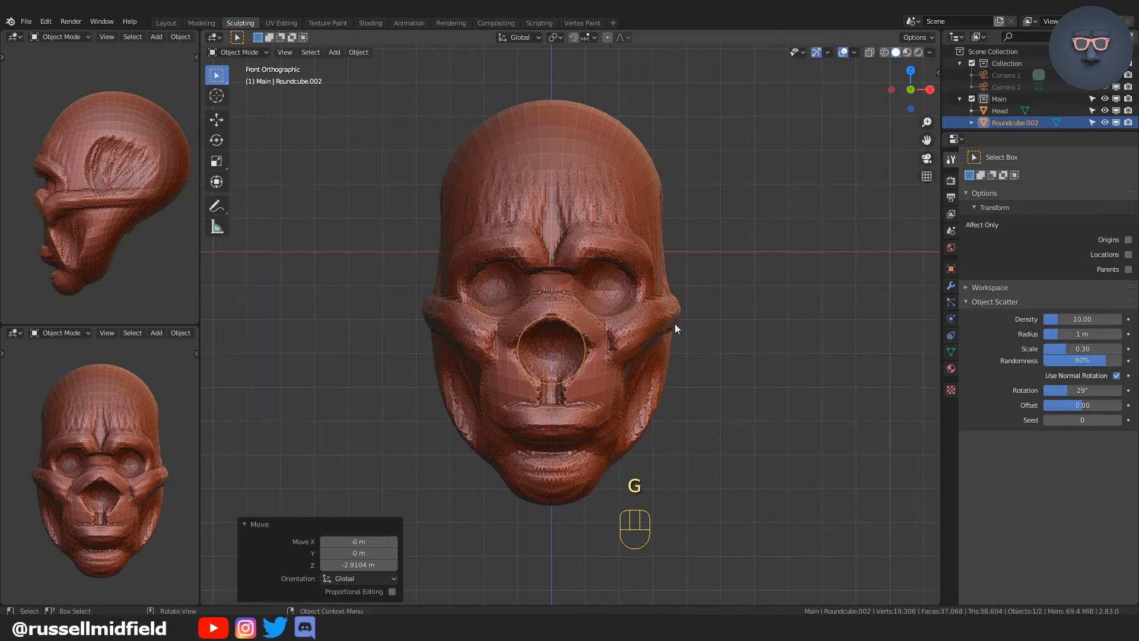
Move the round cube about 4.88 m forward along the Y axis, in front of the nose cavity
{"action": "middle_click_drag", "start_coordinate": [677, 329], "coordinate": [622, 326]}
{"action": "key", "text": "g"}
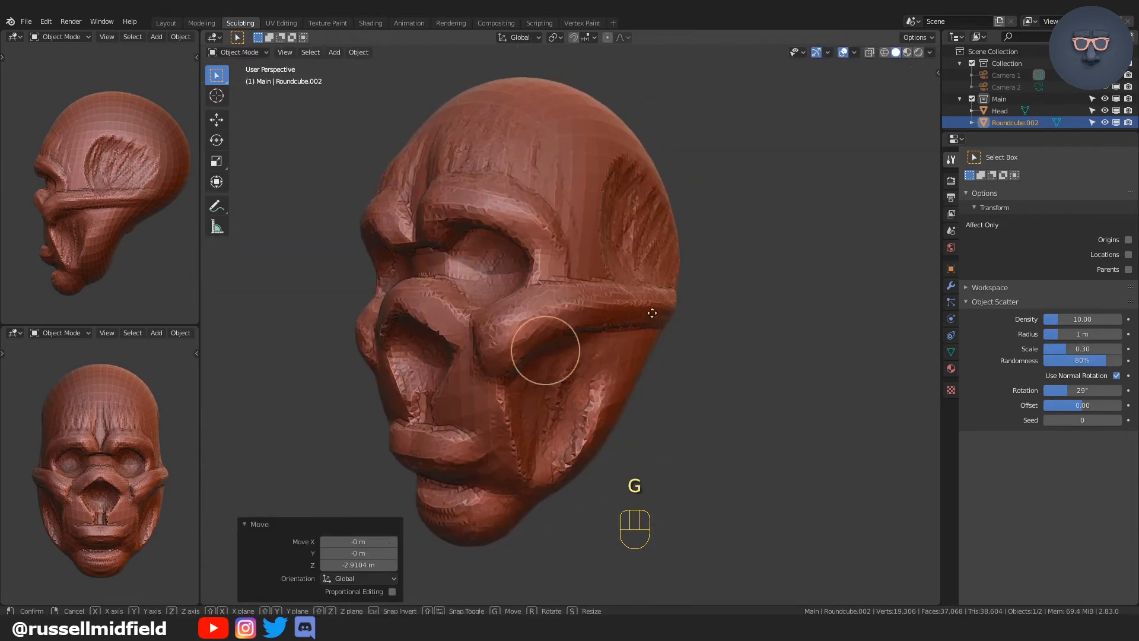
{"action": "key", "text": "y"}
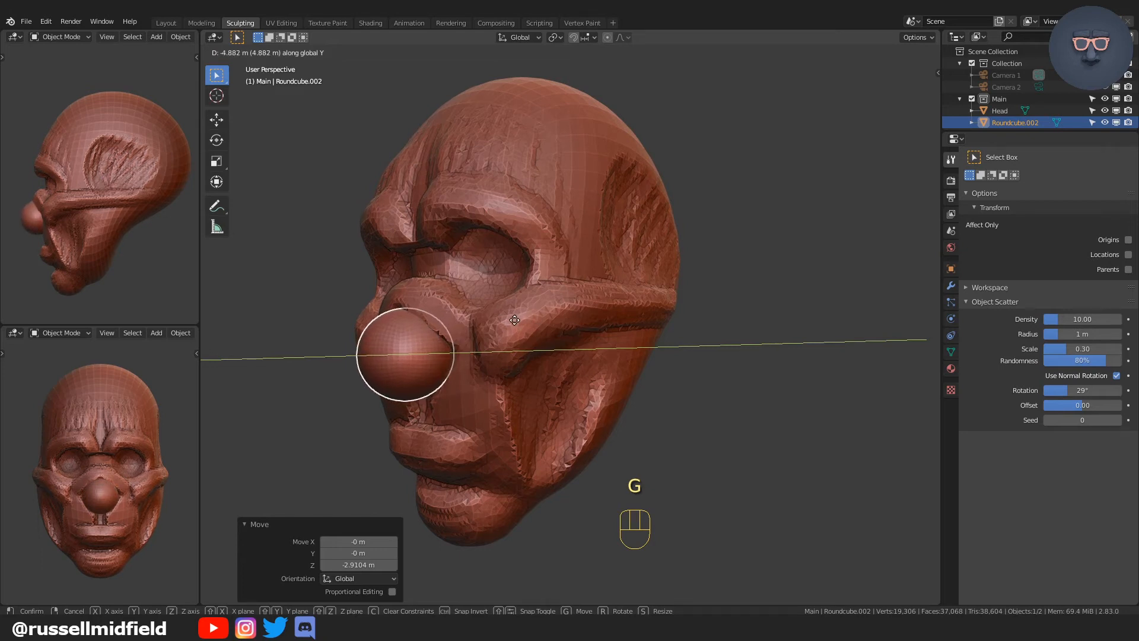
{"action": "left_click", "coordinate": [513, 319]}
Rename the new round cube object as Nose
{"action": "double_click", "coordinate": [991, 124]}
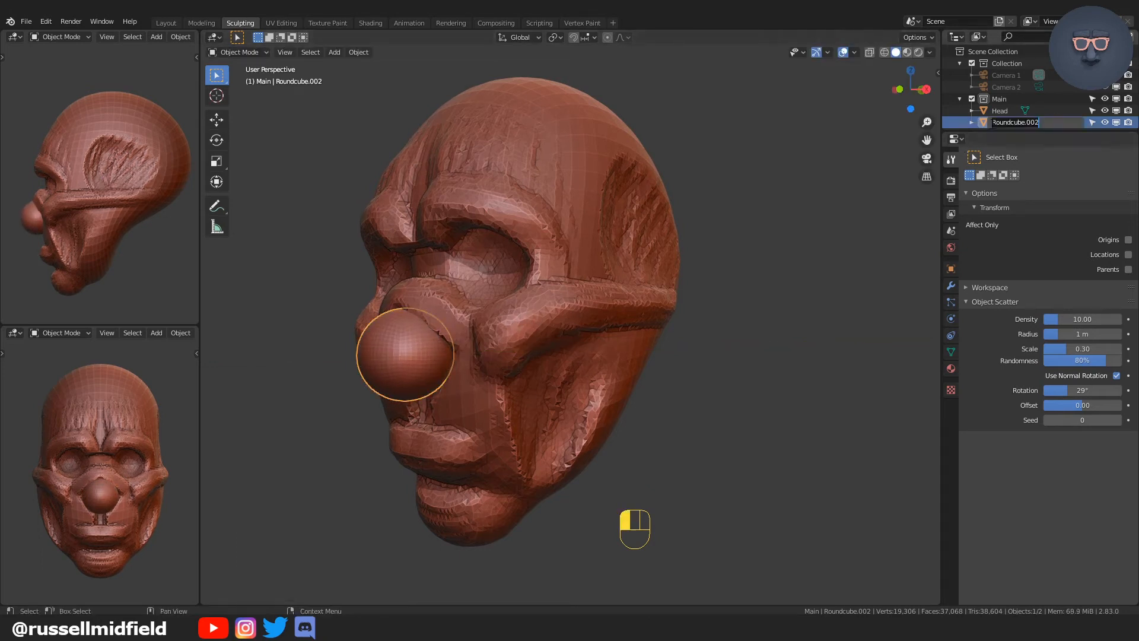
{"action": "type", "text": "Nose"}
{"action": "key", "text": "Return"}
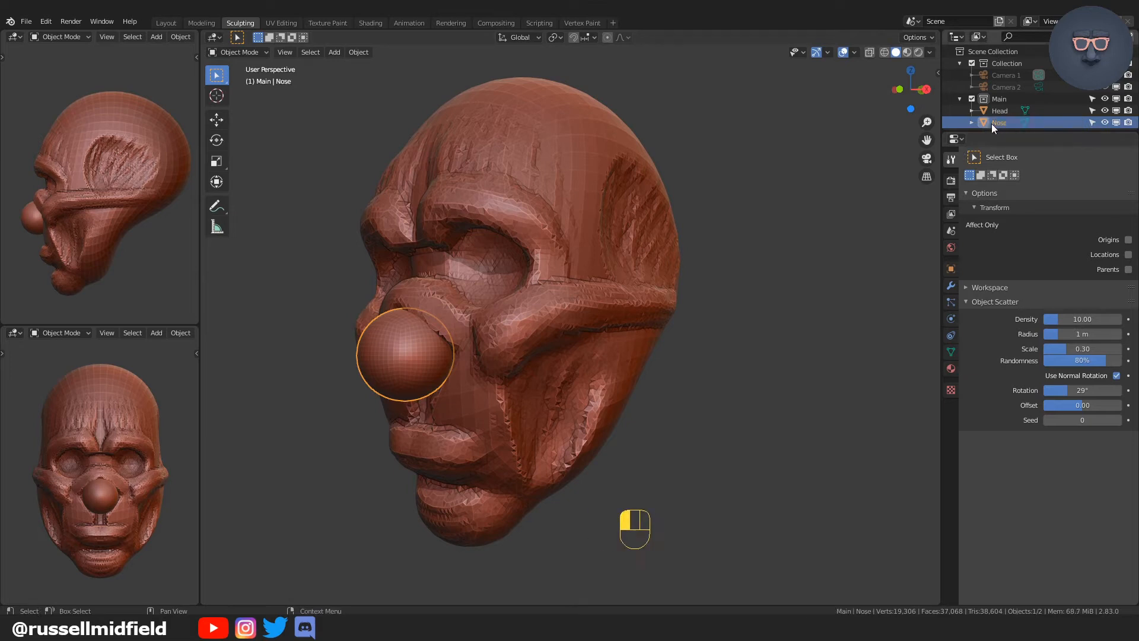
Enter Sculpt Mode on the nose and reshape its top and lower side using Elastic Deform at a 64 px radius
{"action": "key", "text": "KP_1"}
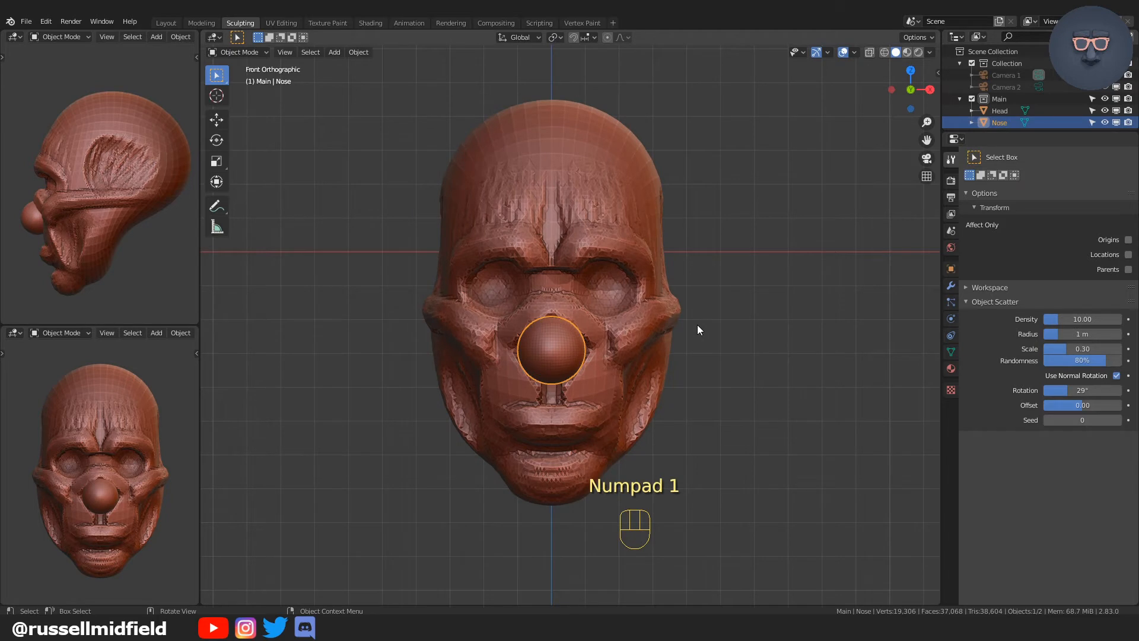
{"action": "key", "text": "ctrl+Tab"}
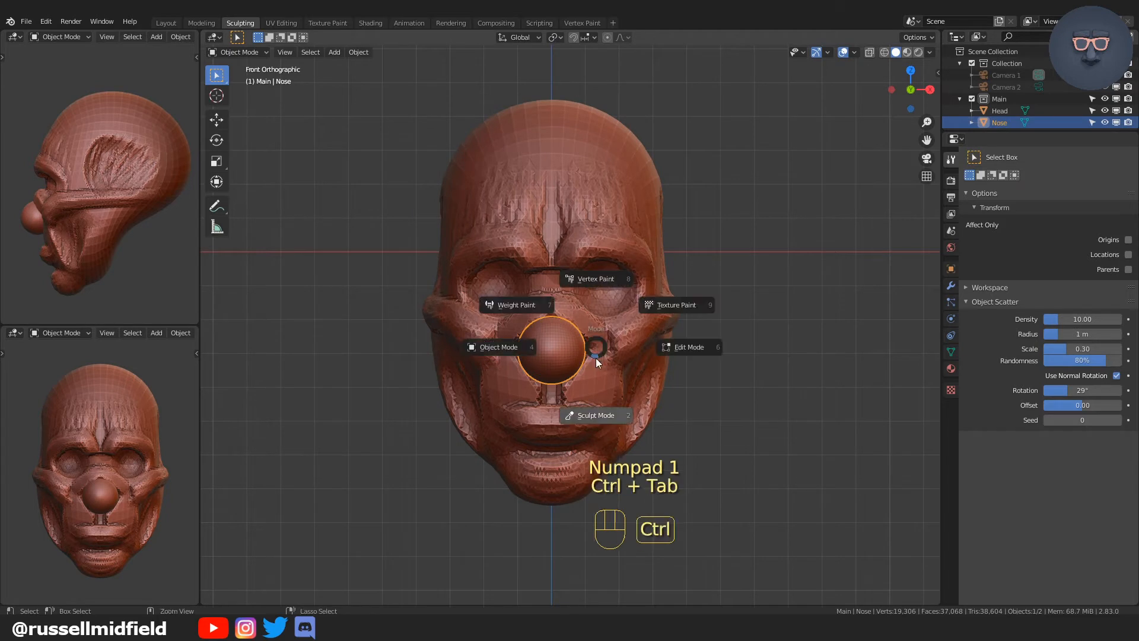
{"action": "left_click", "coordinate": [604, 414]}
{"action": "key", "text": "f"}
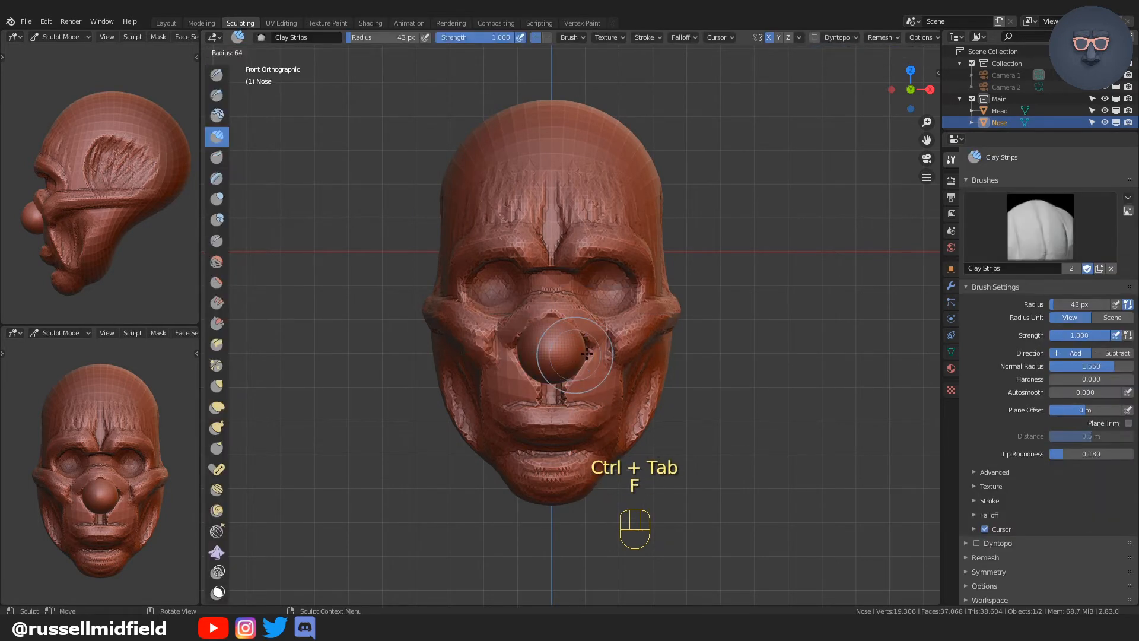
{"action": "key", "text": "g"}
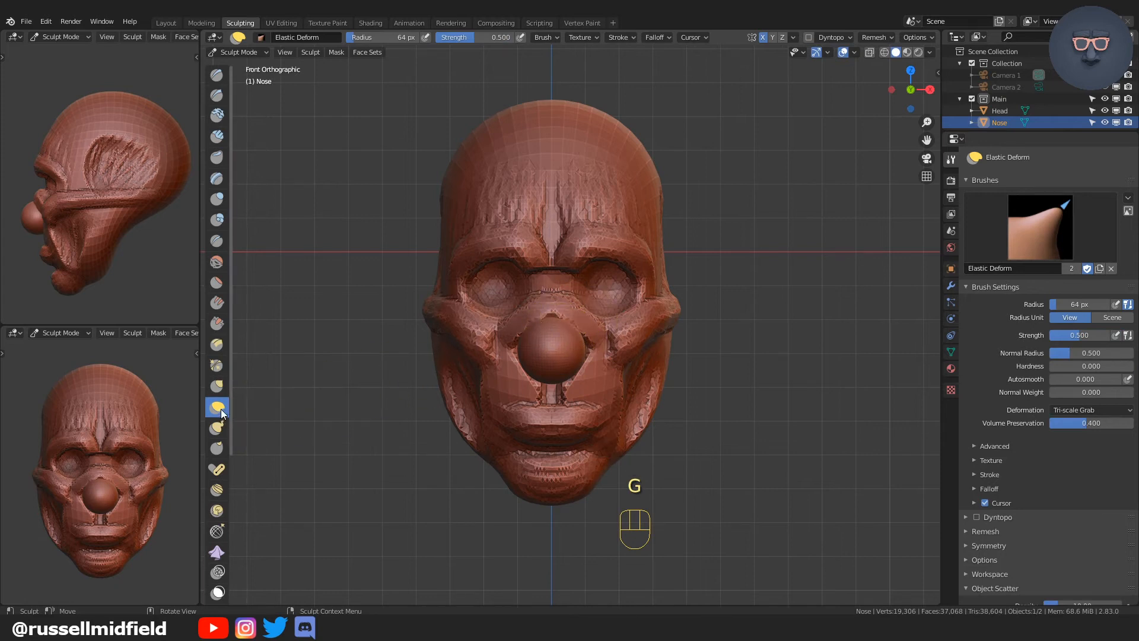
{"action": "left_click_drag", "start_coordinate": [555, 305], "coordinate": [554, 299]}
{"action": "mouse_move", "coordinate": [581, 355]}
{"action": "left_mouse_down"}
{"action": "mouse_move", "coordinate": [590, 357]}
{"action": "mouse_move", "coordinate": [581, 349]}
{"action": "mouse_move", "coordinate": [564, 389]}
{"action": "left_mouse_up"}
Push the nose's upper and back portions toward the face from the side with Elastic Deform
{"action": "middle_click_drag", "start_coordinate": [577, 387], "coordinate": [496, 386]}
{"action": "mouse_move", "coordinate": [383, 315]}
{"action": "left_mouse_down"}
{"action": "mouse_move", "coordinate": [400, 298]}
{"action": "mouse_move", "coordinate": [385, 294]}
{"action": "mouse_move", "coordinate": [391, 304]}
{"action": "left_mouse_up"}
{"action": "left_click_drag", "start_coordinate": [401, 363], "coordinate": [417, 356]}
{"action": "left_click_drag", "start_coordinate": [405, 314], "coordinate": [414, 312]}
{"action": "left_click_drag", "start_coordinate": [403, 313], "coordinate": [414, 313]}
Narrow the upper sides of the nose and push its top back toward the bridge
{"action": "middle_click_drag", "start_coordinate": [444, 320], "coordinate": [645, 297]}
{"action": "left_click_drag", "start_coordinate": [605, 318], "coordinate": [593, 305]}
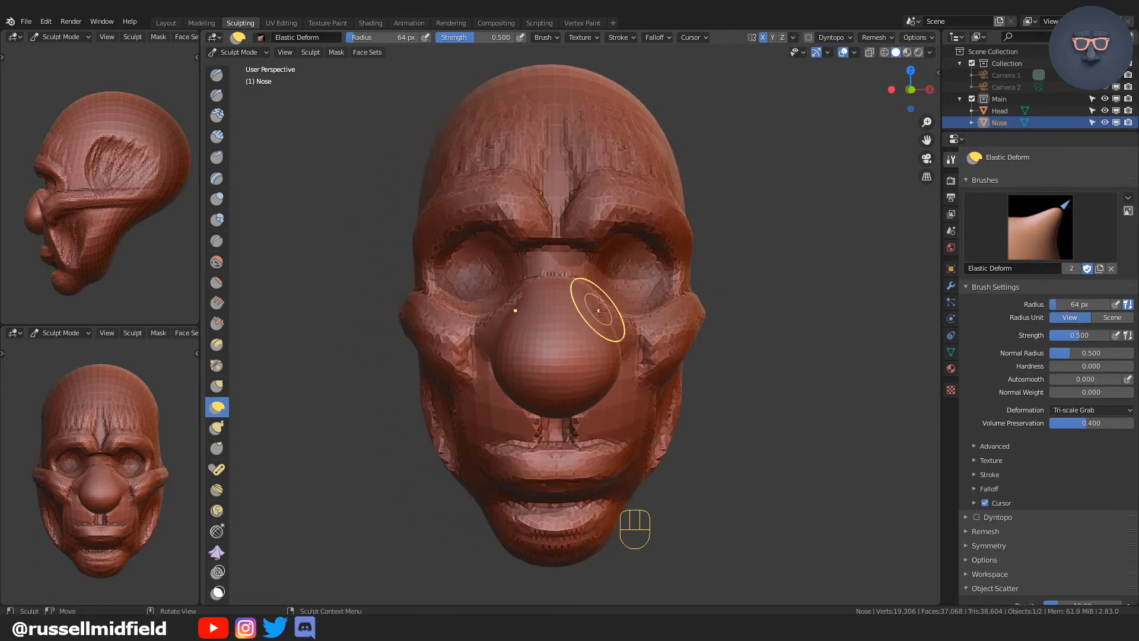
{"action": "mouse_move", "coordinate": [603, 361]}
{"action": "middle_mouse_down"}
{"action": "mouse_move", "coordinate": [545, 354]}
{"action": "mouse_move", "coordinate": [408, 293]}
{"action": "middle_mouse_up"}
{"action": "mouse_move", "coordinate": [408, 293]}
{"action": "left_mouse_down"}
{"action": "mouse_move", "coordinate": [397, 291]}
{"action": "mouse_move", "coordinate": [425, 296]}
{"action": "left_mouse_up"}
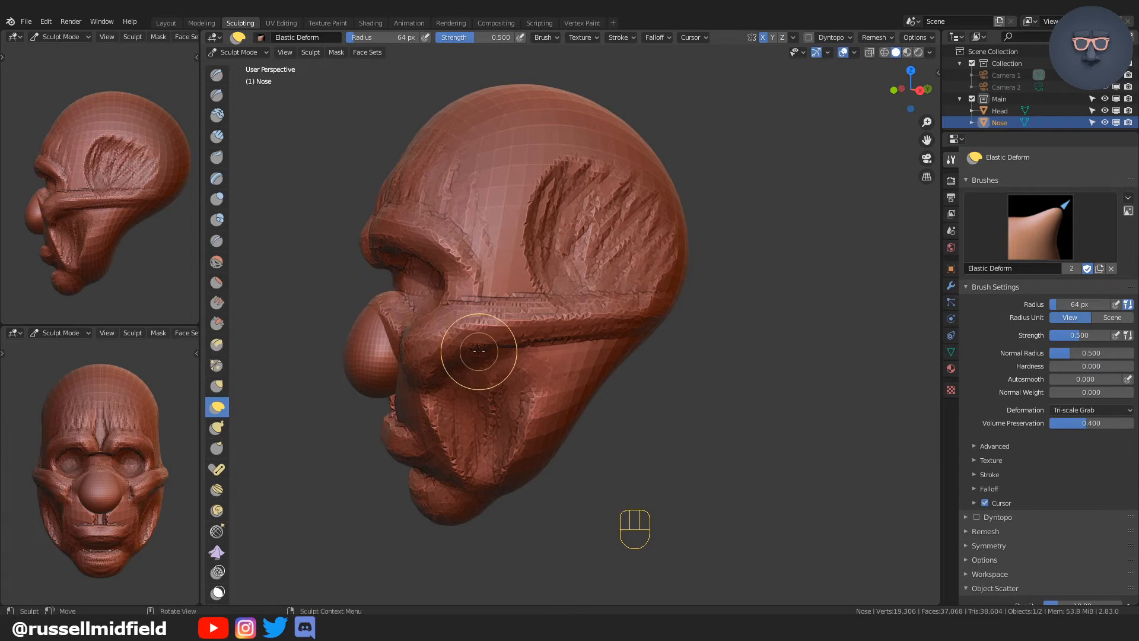
{"action": "middle_click_drag", "start_coordinate": [479, 350], "coordinate": [499, 354]}
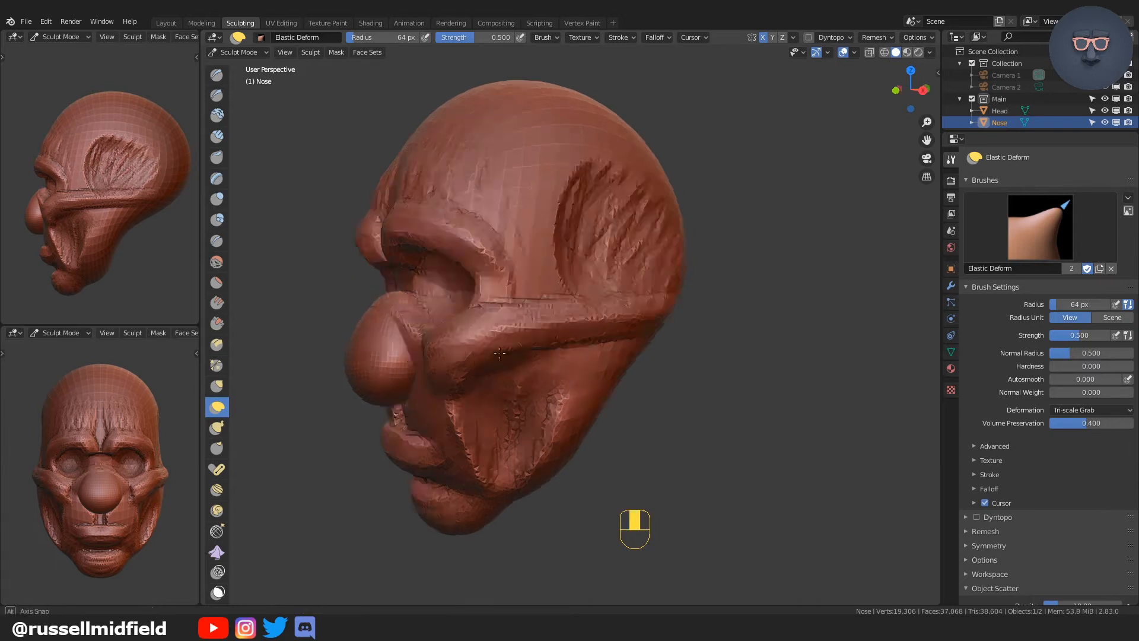